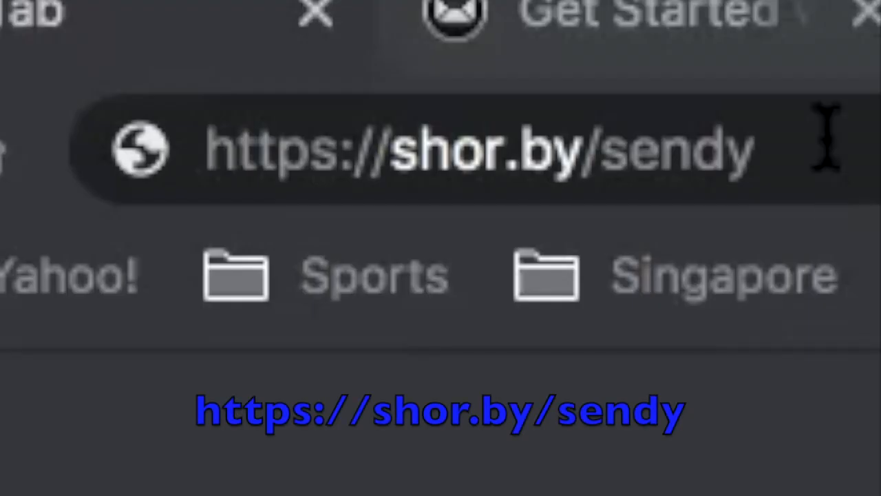
# Load the sendy.co website from the shortened Sendy link.
pyautogui.click(195, 59)
pyautogui.click(826, 134)
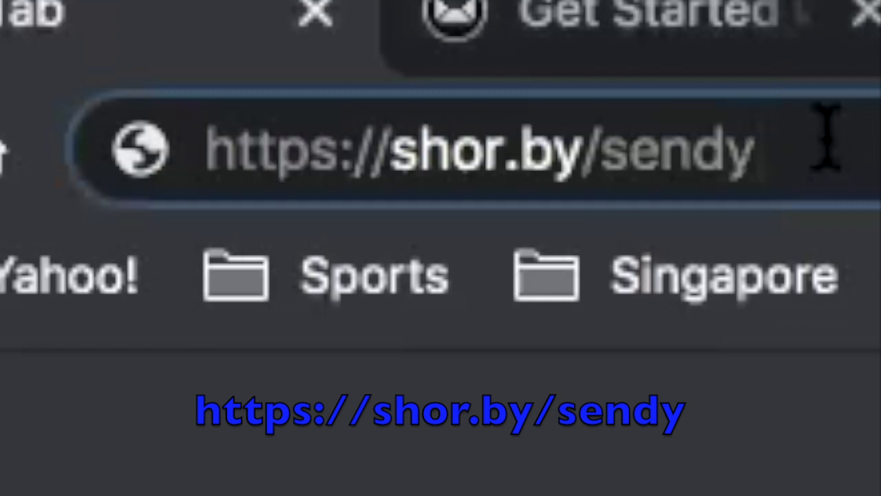
pyautogui.press('Return')
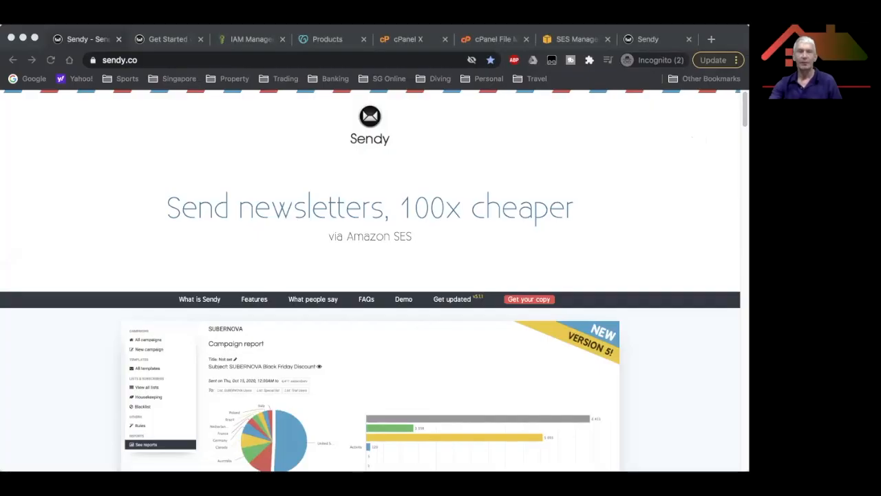
pyautogui.press('super+Tab')
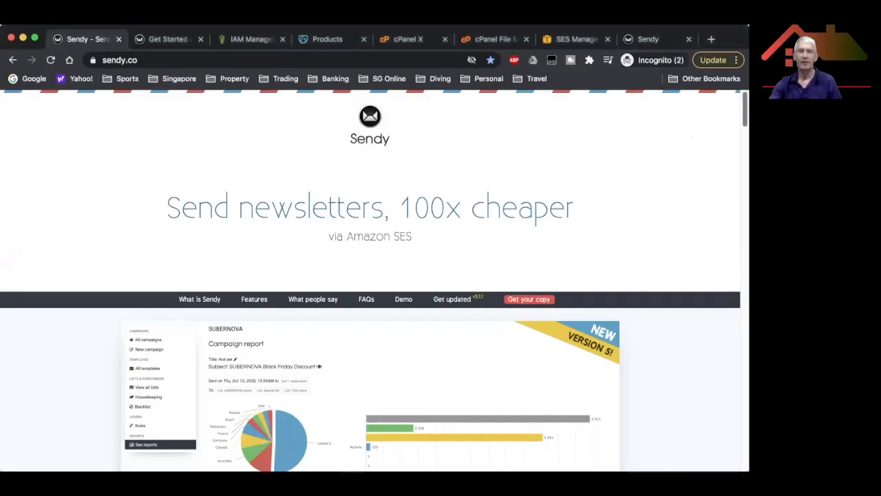
# Scroll the homepage down to the Get your copy of Sendy section with its $69 fee.
pyautogui.scroll(-2, 371, 281)
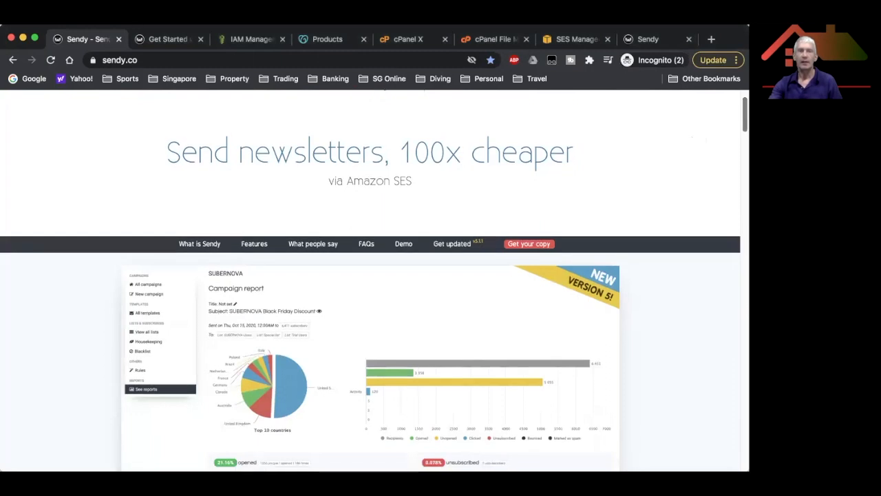
pyautogui.scroll(-1, 387, 157)
pyautogui.scroll(-1, 387, 157)
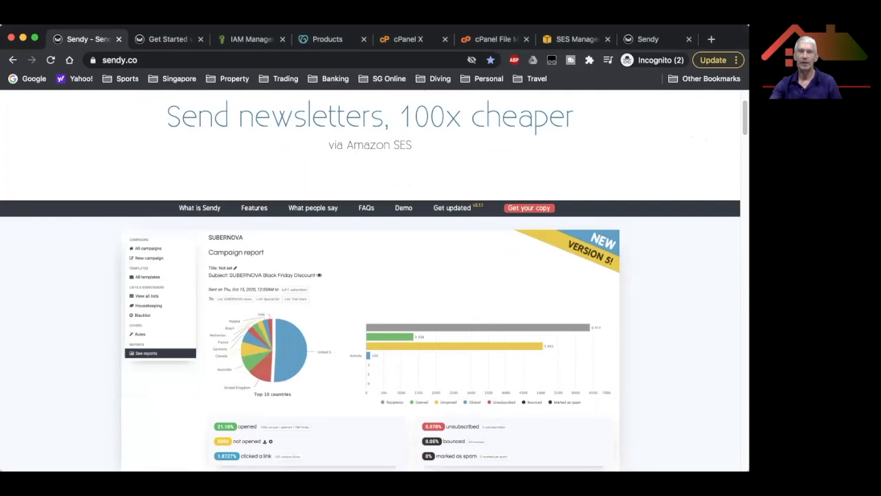
pyautogui.scroll(-2, 371, 281)
pyautogui.scroll(-3, 371, 281)
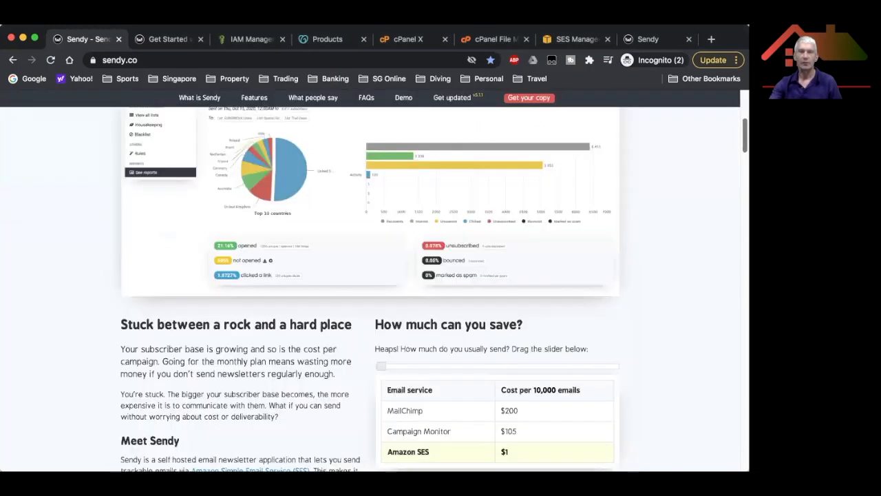
pyautogui.scroll(-3, 734, 154)
pyautogui.scroll(-3, 734, 154)
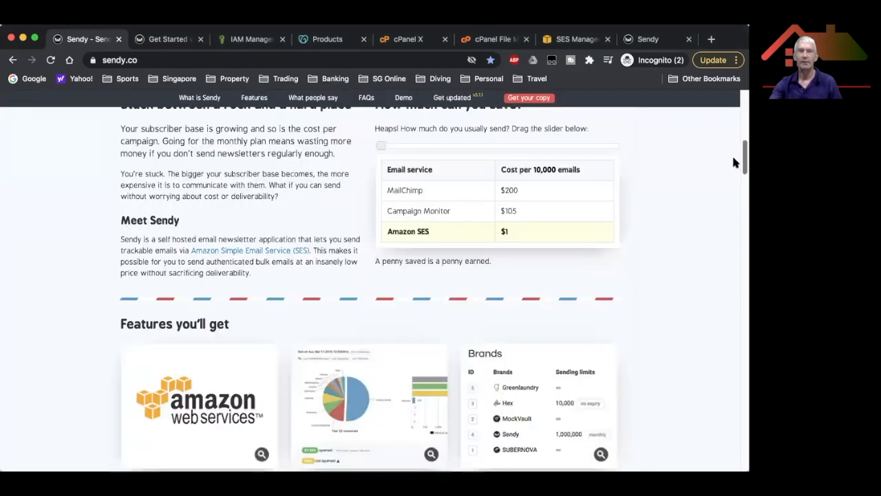
pyautogui.scroll(-1, 709, 165)
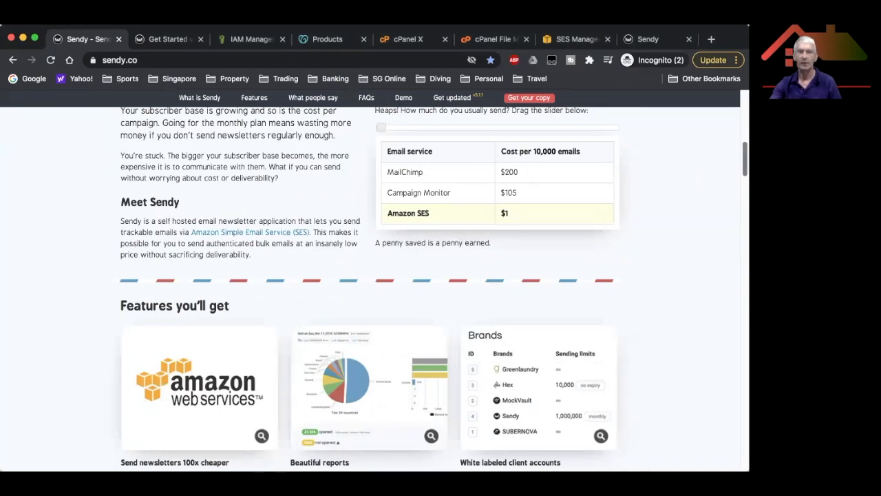
pyautogui.scroll(-10, 744, 159)
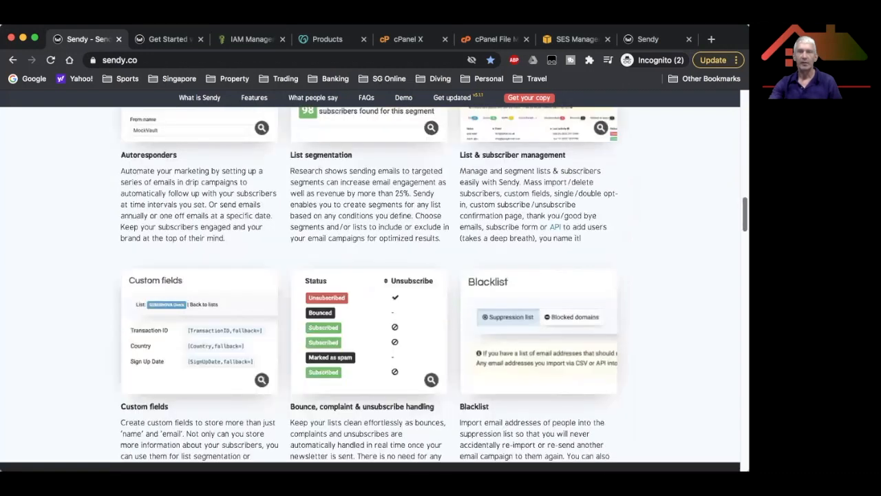
pyautogui.scroll(-2, 370, 282)
pyautogui.scroll(-15, 671, 319)
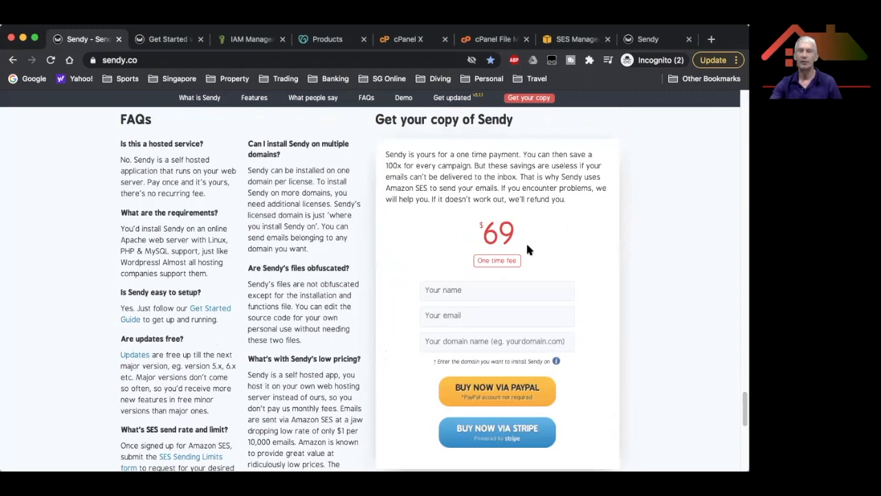
# Enter singaporevalueproperty.com as the licence domain in the Sendy purchase form.
pyautogui.click(451, 292)
pyautogui.click(451, 315)
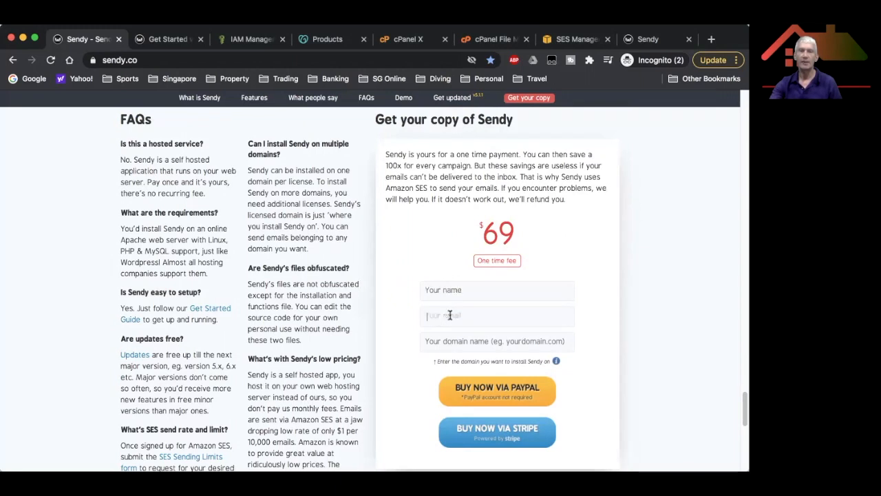
pyautogui.click(439, 342)
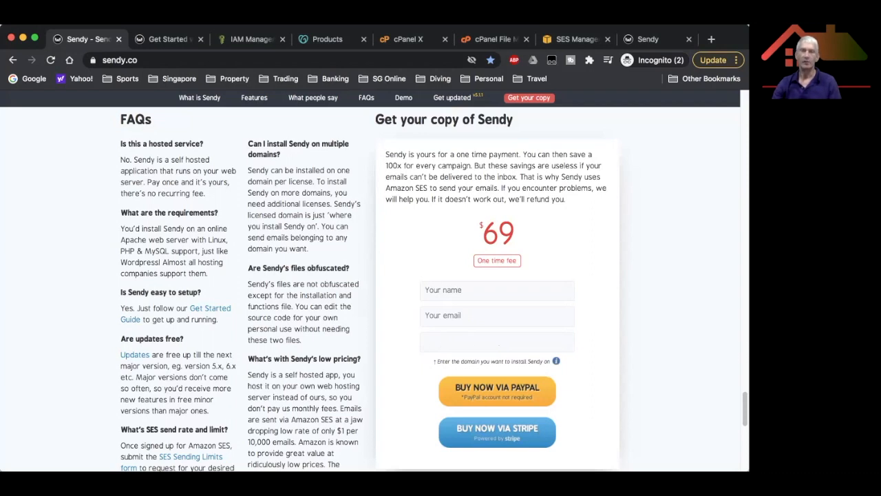
pyautogui.write('singa')
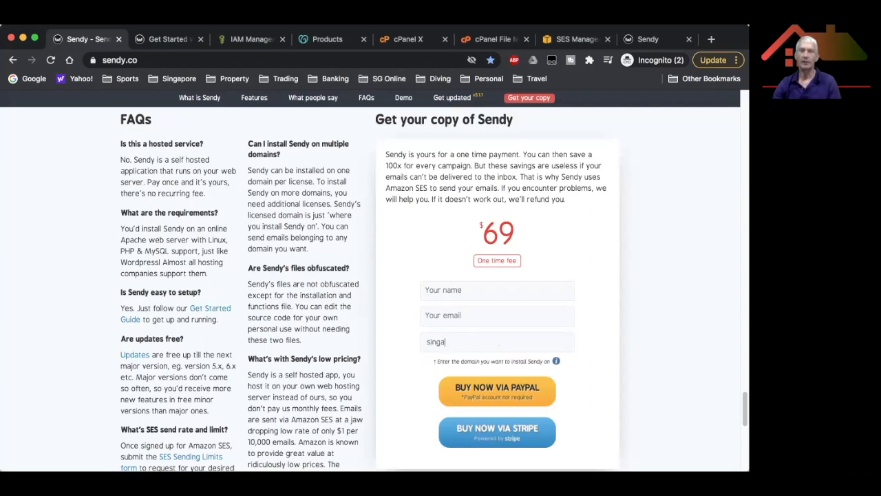
pyautogui.write('porevalueproperty.com')
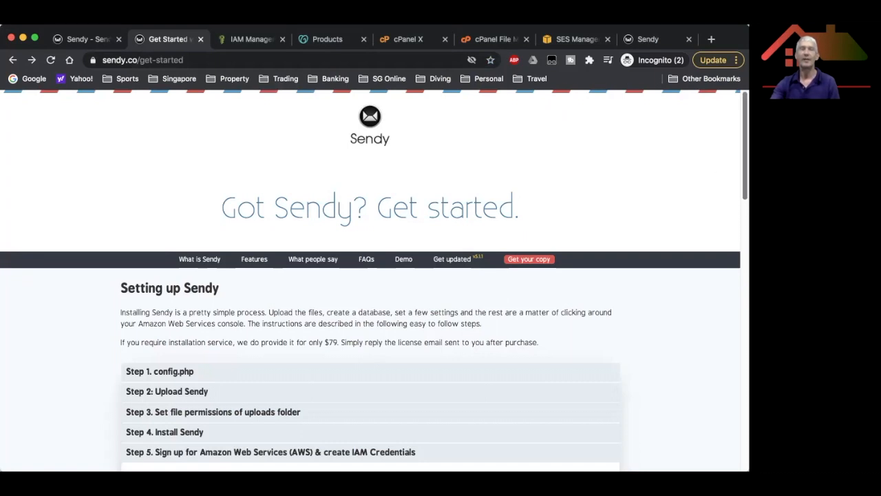
# Scroll the Get Started guide to Step 1's config.php APP_PATH and MySQL settings.
pyautogui.scroll(-1, 370, 275)
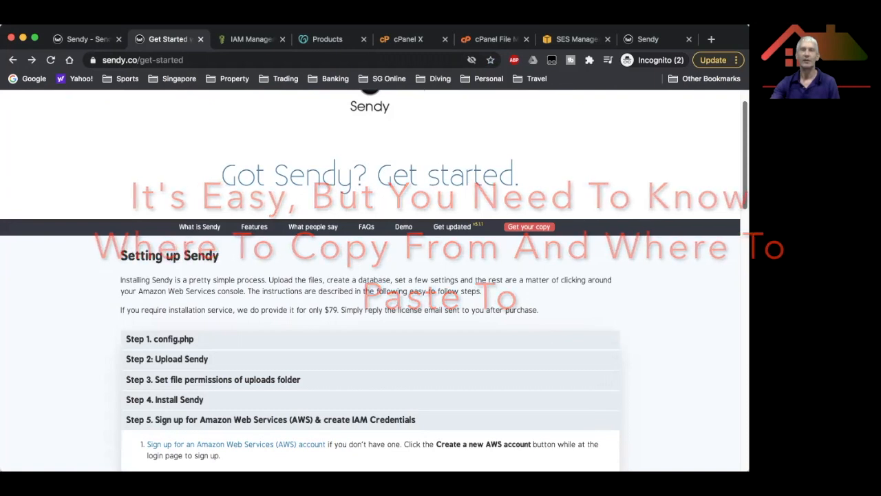
pyautogui.scroll(-1, 372, 310)
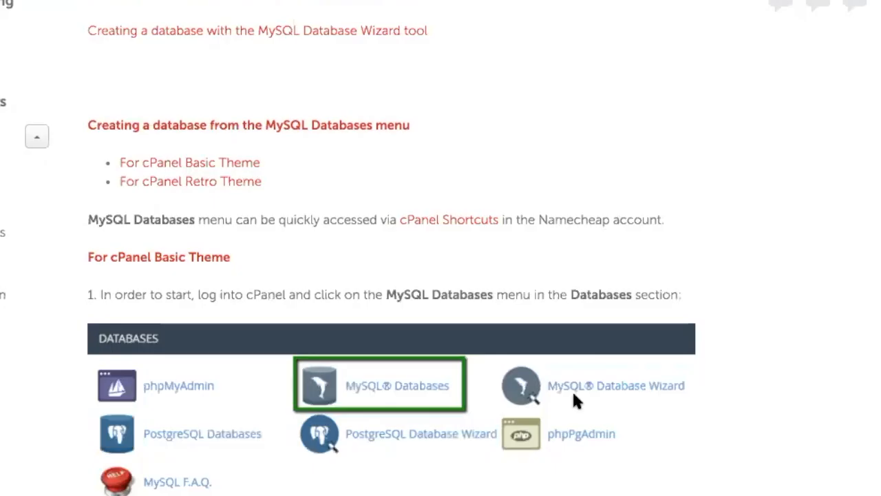
# Scroll through Namecheap's cPanel MySQL Databases article to the Add New User steps.
pyautogui.scroll(-3, 574, 394)
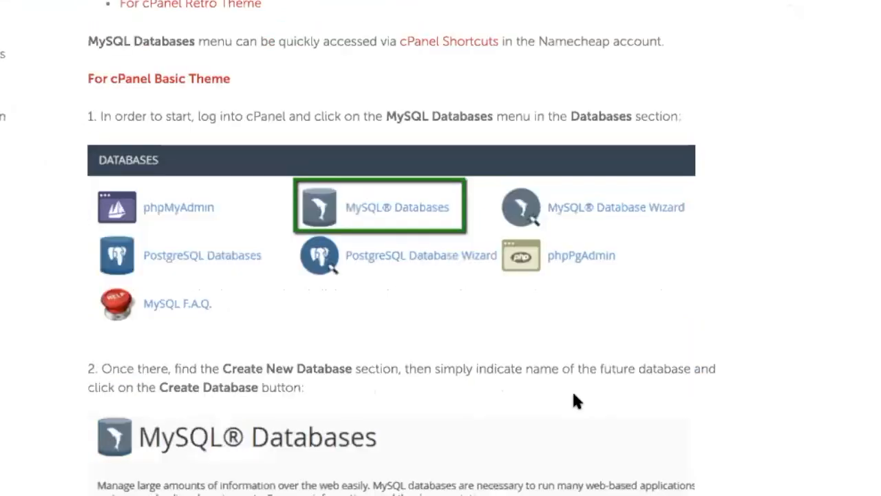
pyautogui.scroll(-2, 574, 396)
pyautogui.scroll(-2, 574, 397)
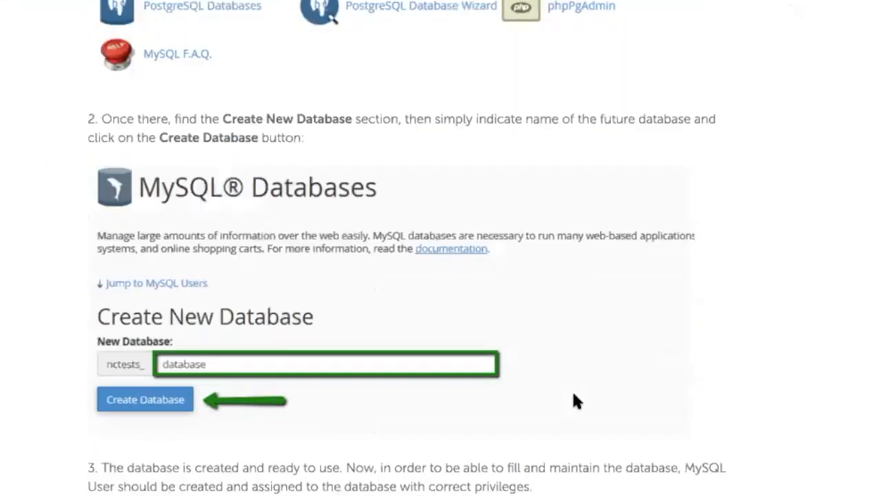
pyautogui.scroll(-1, 348, 391)
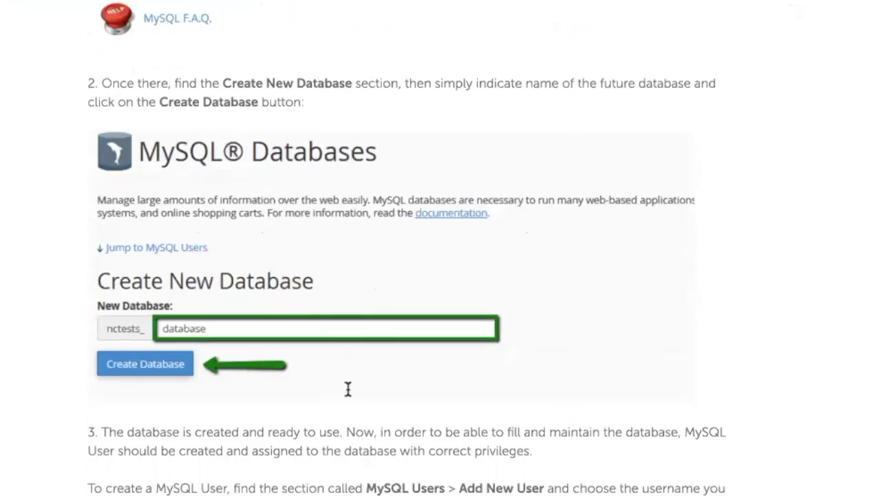
pyautogui.scroll(-2, 347, 390)
pyautogui.scroll(-1, 344, 393)
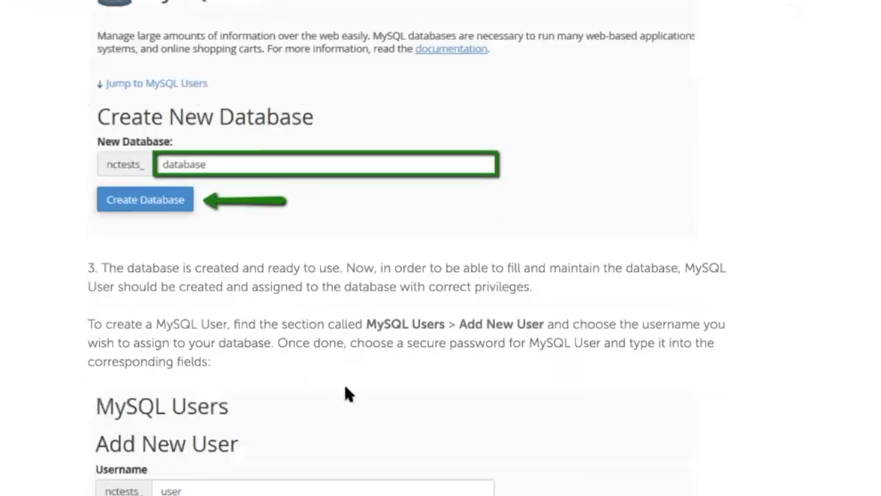
pyautogui.scroll(-5, 346, 392)
pyautogui.scroll(-1, 346, 392)
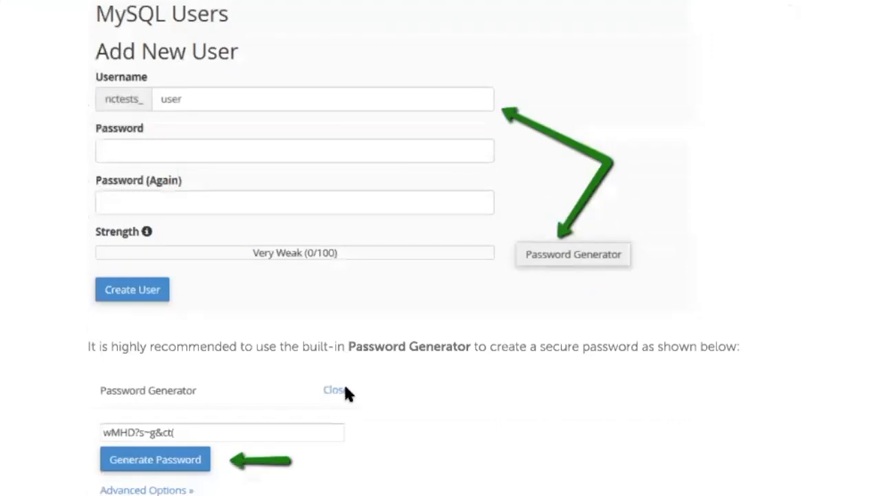
pyautogui.scroll(-3, 346, 392)
pyautogui.scroll(-1, 347, 392)
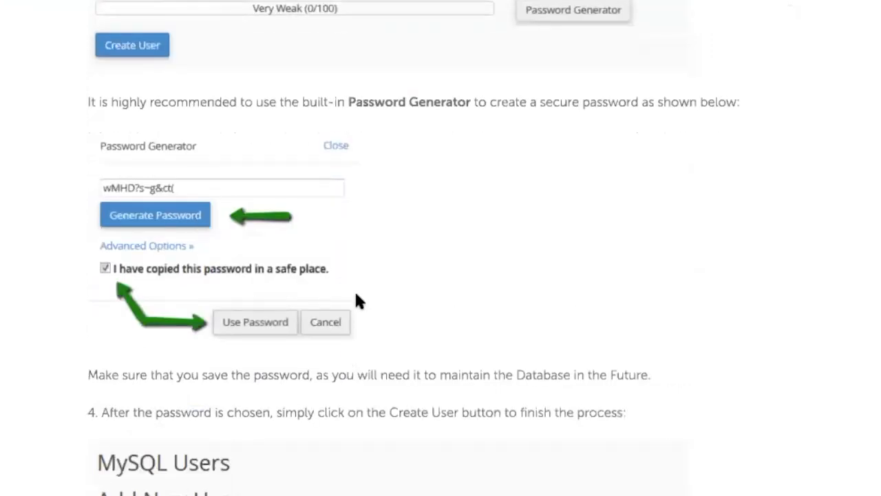
pyautogui.scroll(-2, 396, 365)
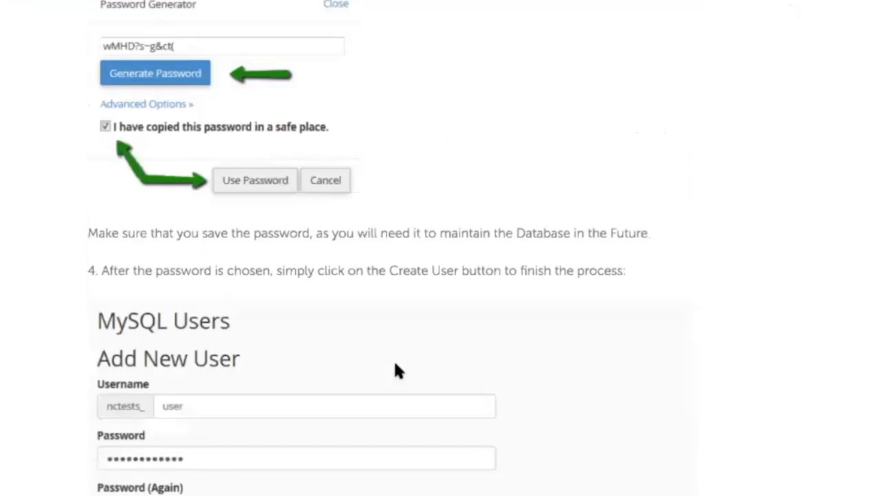
pyautogui.scroll(-2, 395, 368)
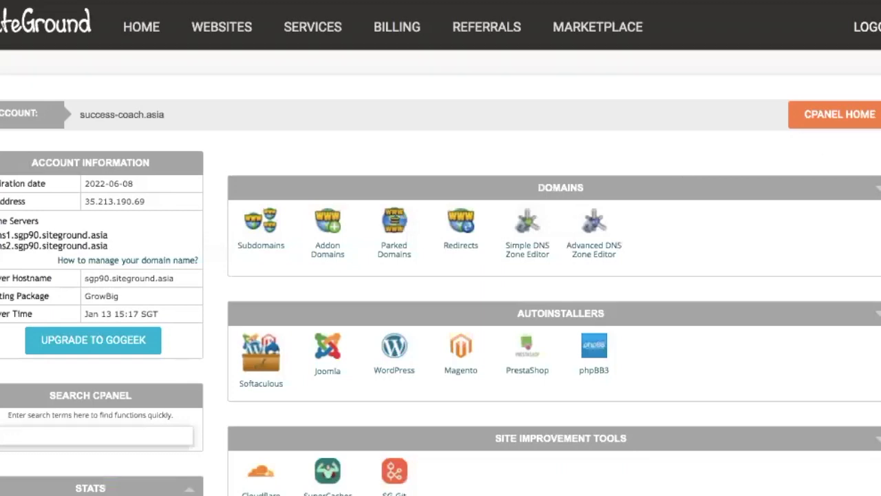
# Scroll to the cPanel Databases section and launch the MySQL Database Wizard.
pyautogui.scroll(-3, 440, 276)
pyautogui.scroll(-3, 440, 248)
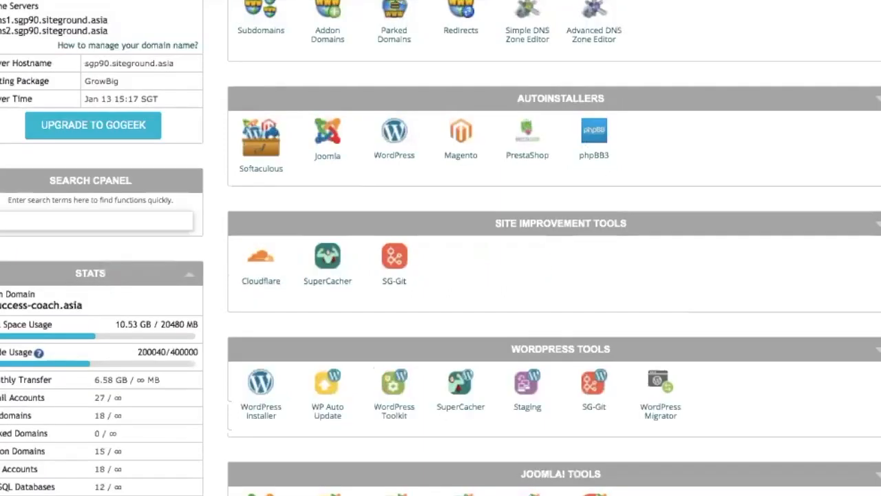
pyautogui.scroll(-3, 440, 248)
pyautogui.scroll(-3, 440, 248)
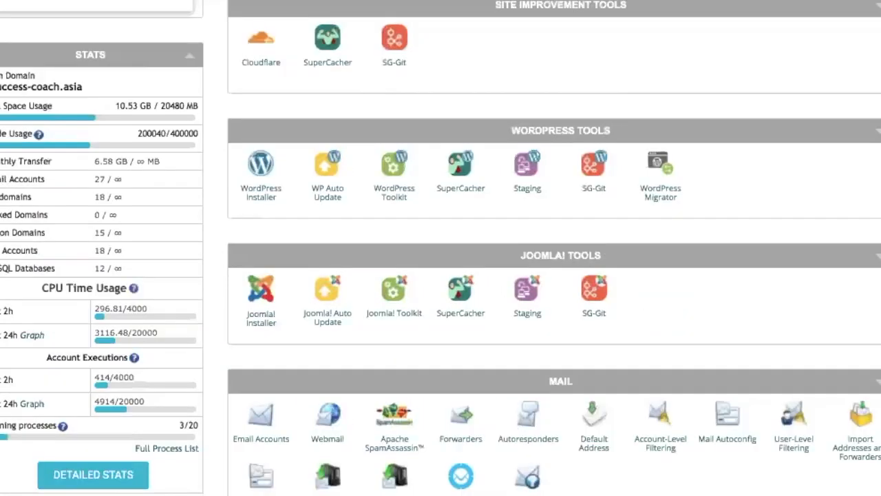
pyautogui.scroll(-1, 440, 248)
pyautogui.scroll(-2, 440, 248)
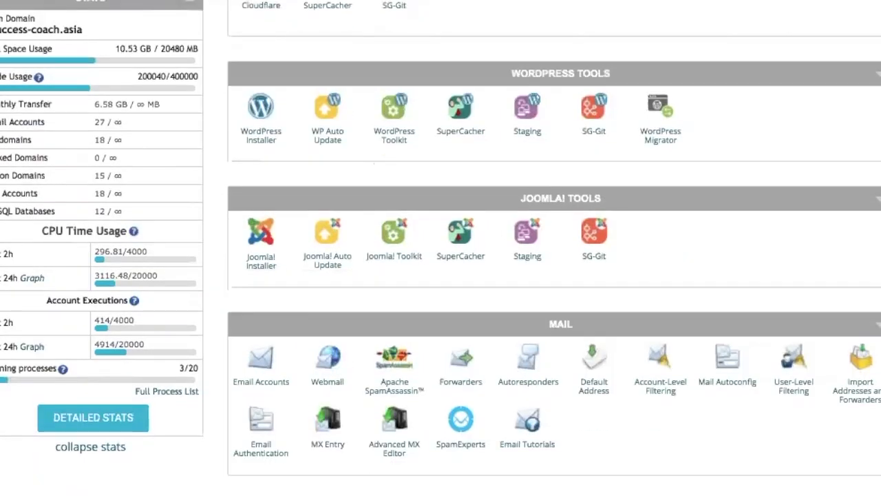
pyautogui.scroll(-1, 440, 248)
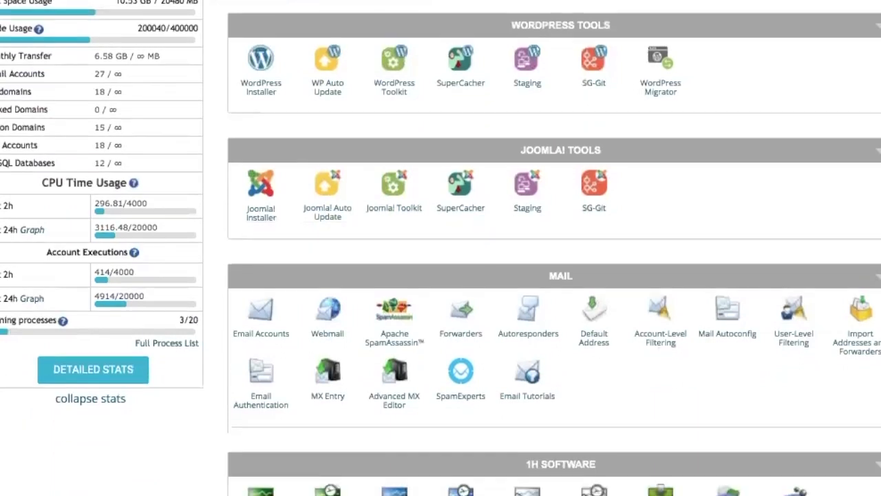
pyautogui.scroll(-1, 440, 248)
pyautogui.scroll(-1, 440, 248)
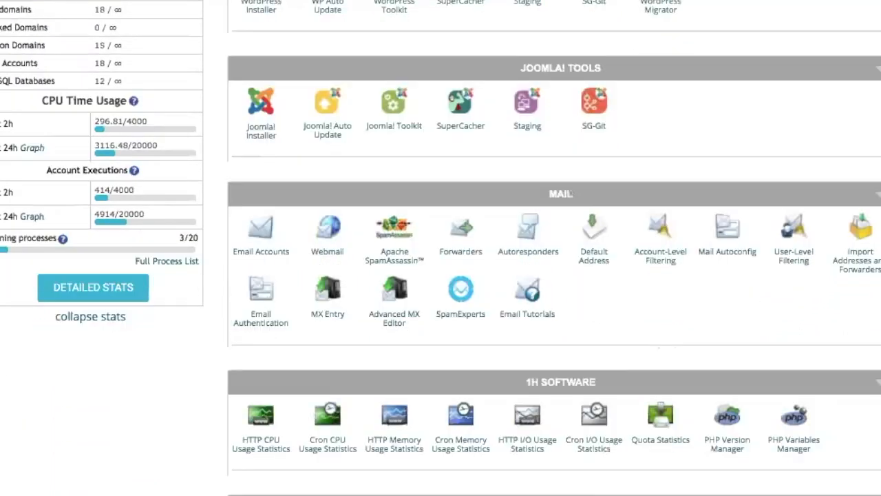
pyautogui.scroll(-4, 441, 247)
pyautogui.scroll(-2, 440, 248)
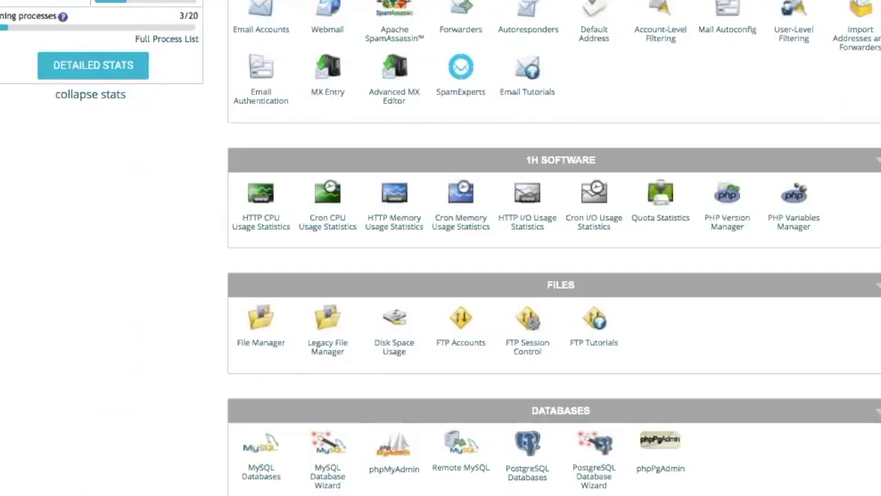
pyautogui.scroll(-2, 440, 248)
pyautogui.scroll(-2, 503, 326)
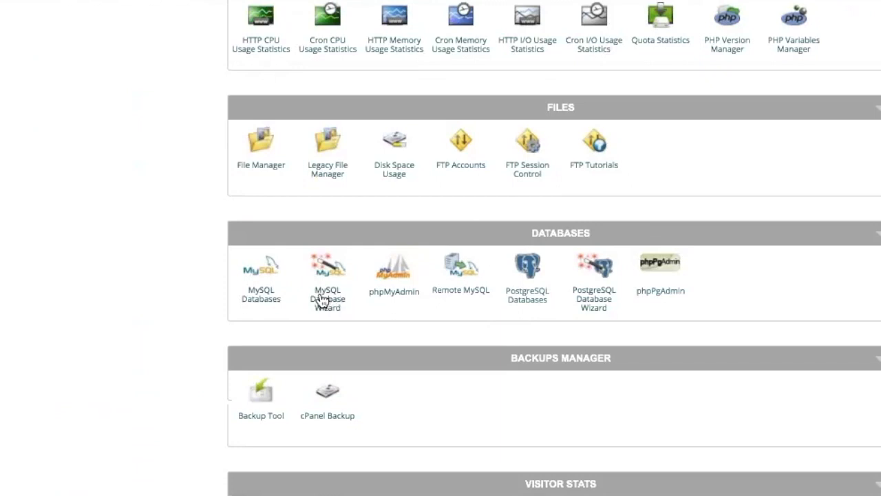
pyautogui.click(323, 300)
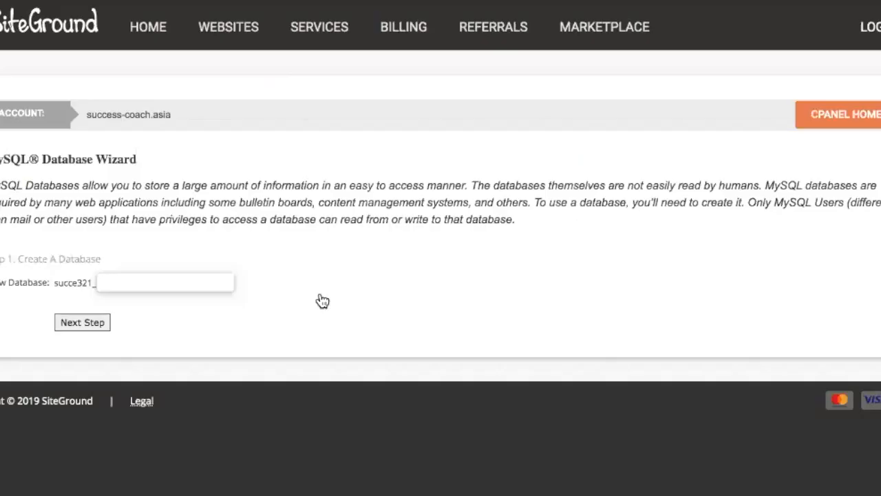
# Create the database succe321_sdy2 by naming it sdy2 in the wizard.
pyautogui.click(157, 276)
pyautogui.write('sdy')
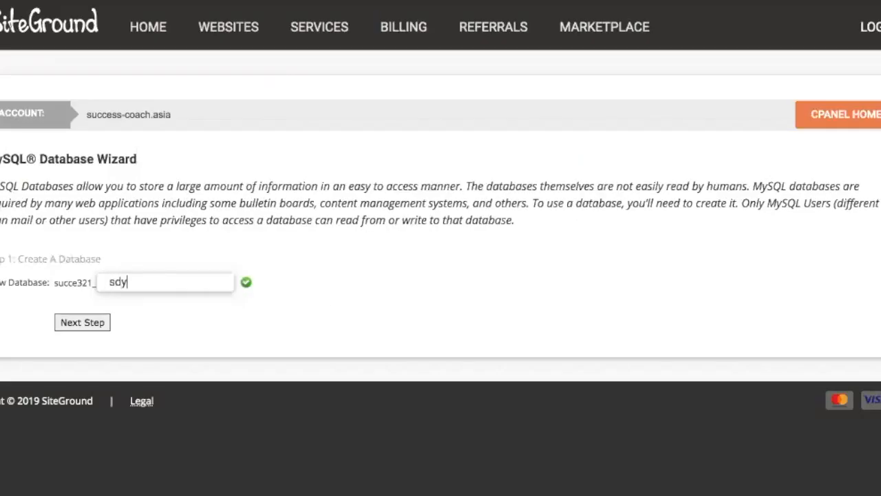
pyautogui.write('2')
pyautogui.press('BackSpace')
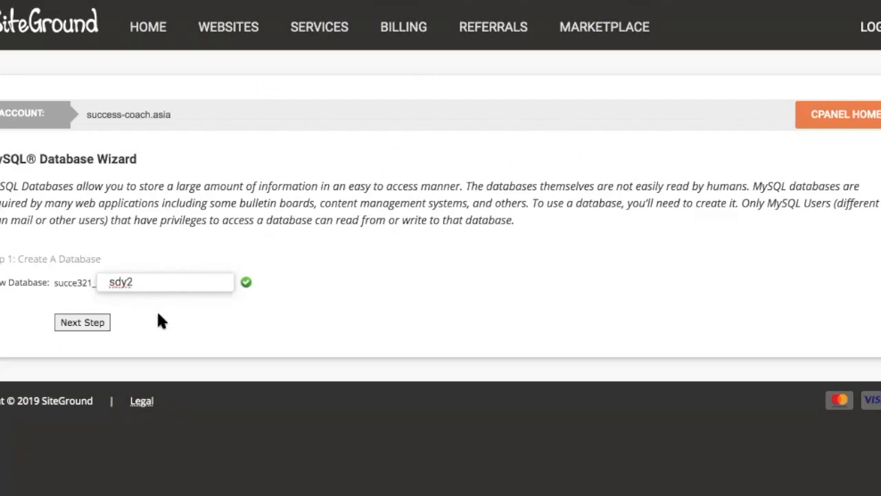
pyautogui.click(76, 322)
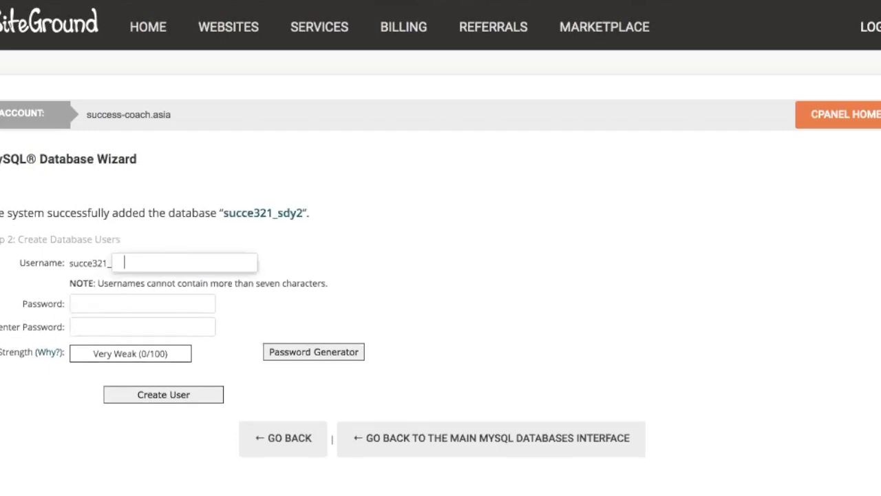
# Create database user sdy2, entering the pasted password in both password fields.
pyautogui.write('s')
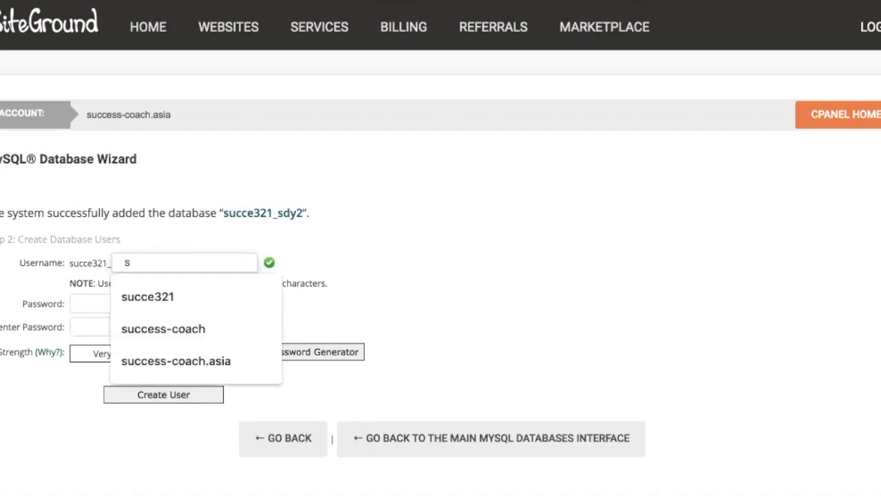
pyautogui.write('dy2')
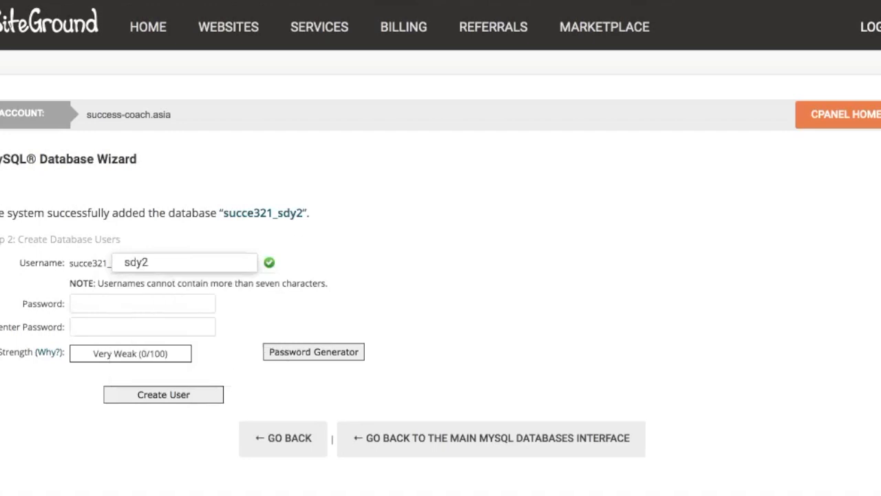
pyautogui.click(133, 304)
pyautogui.press('super+v')
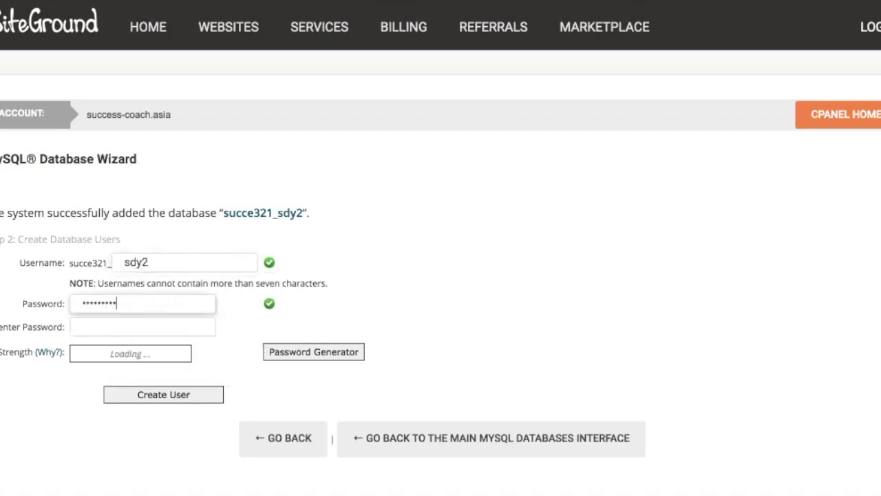
pyautogui.press('Tab')
pyautogui.press('super+v')
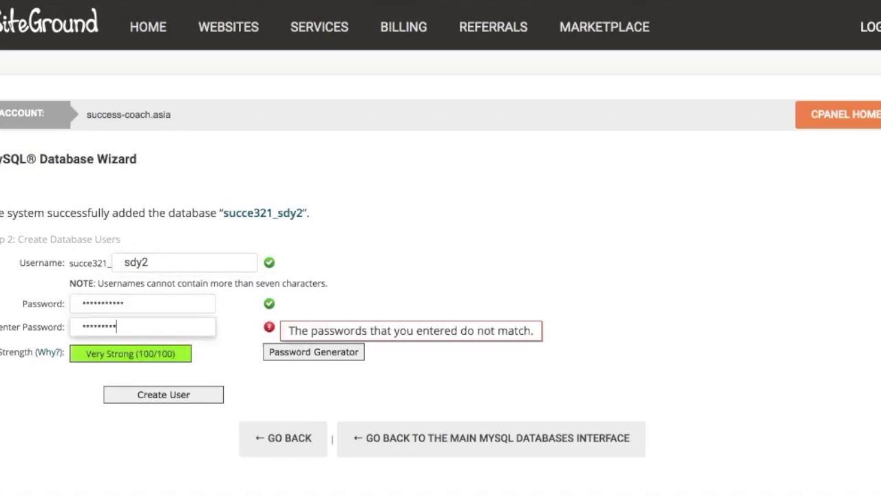
pyautogui.write('***')
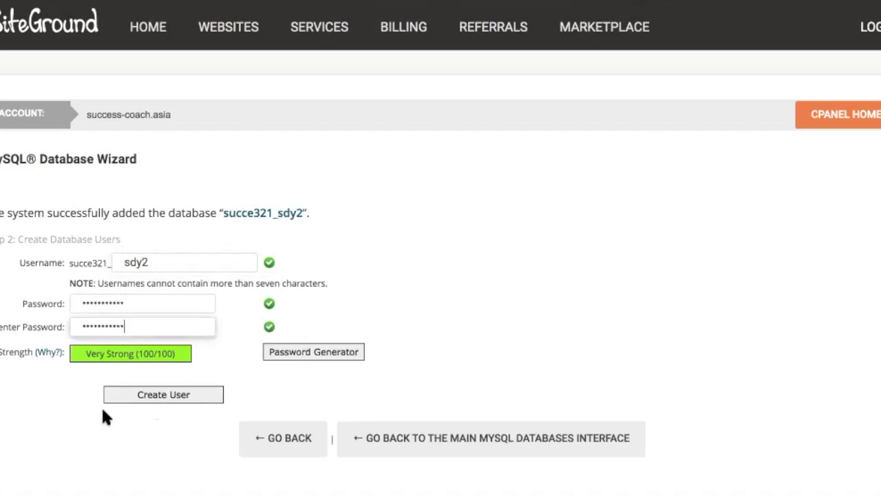
pyautogui.click(149, 398)
# Grant user succe321_sdy2 all privileges on the database and return to cPanel home.
pyautogui.click(42, 253)
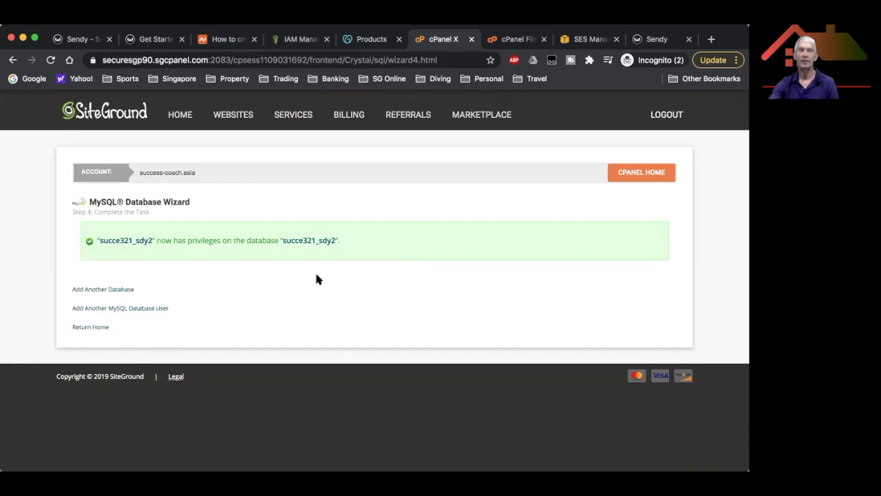
pyautogui.click(641, 172)
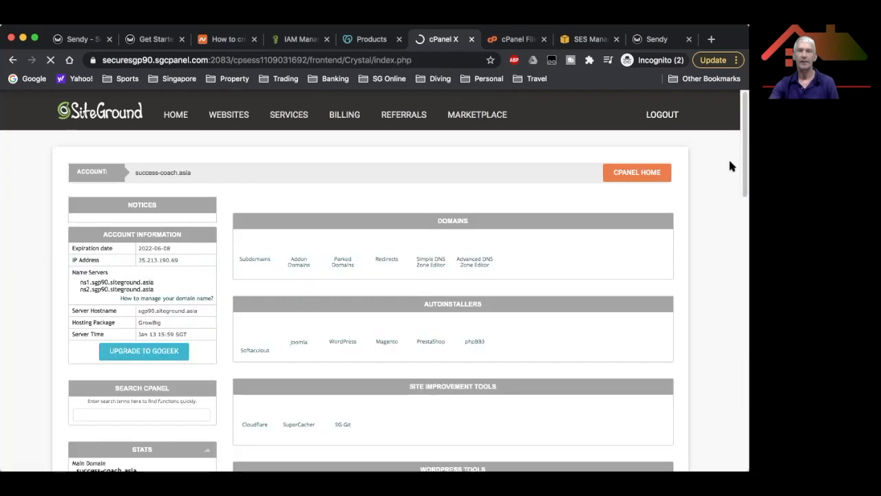
pyautogui.scroll(-3, 732, 207)
pyautogui.scroll(-5, 729, 223)
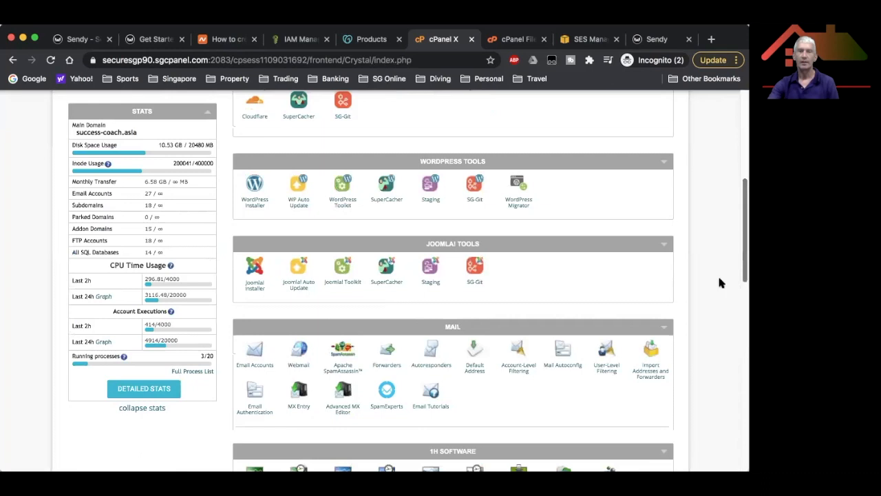
pyautogui.scroll(-2, 718, 307)
pyautogui.scroll(-3, 719, 320)
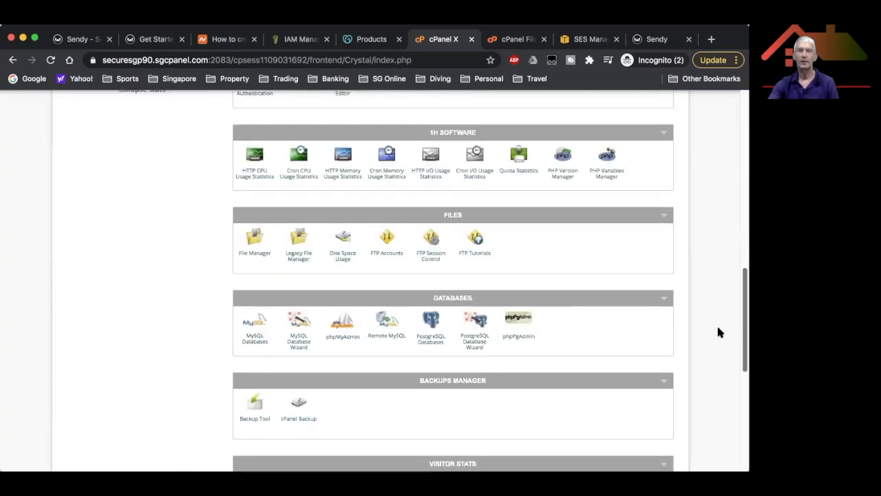
pyautogui.scroll(-1, 718, 344)
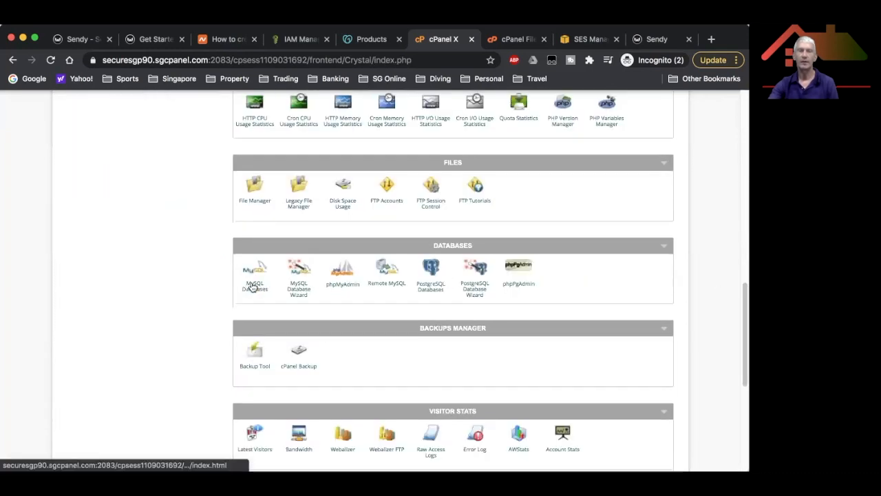
# In MySQL Databases, add user succe321_sdy2 to database succe321_sdy2.
pyautogui.click(254, 285)
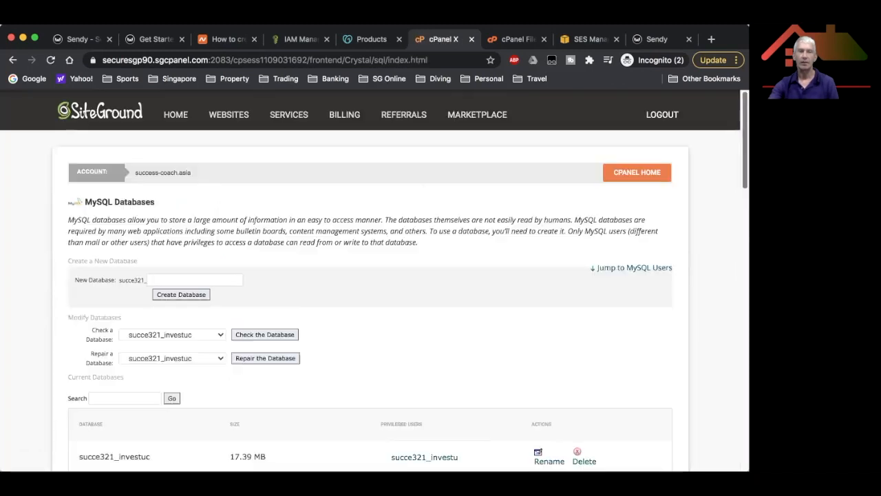
pyautogui.scroll(-10, 368, 180)
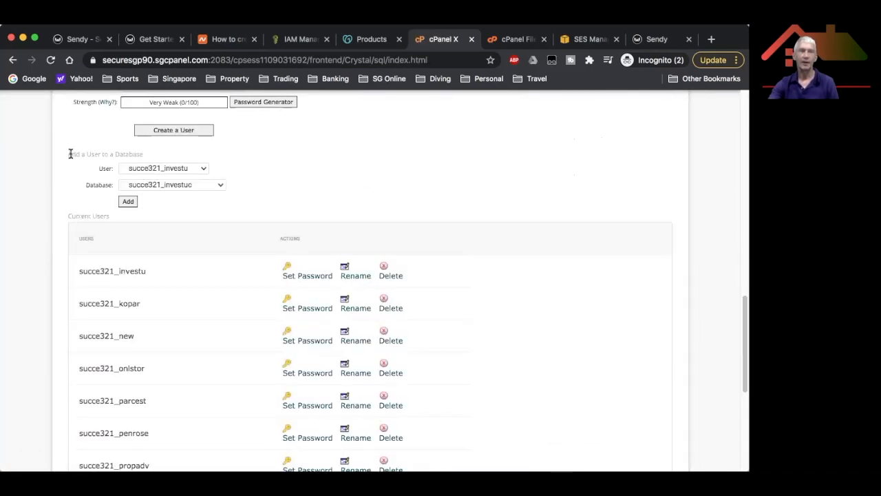
pyautogui.click(192, 168)
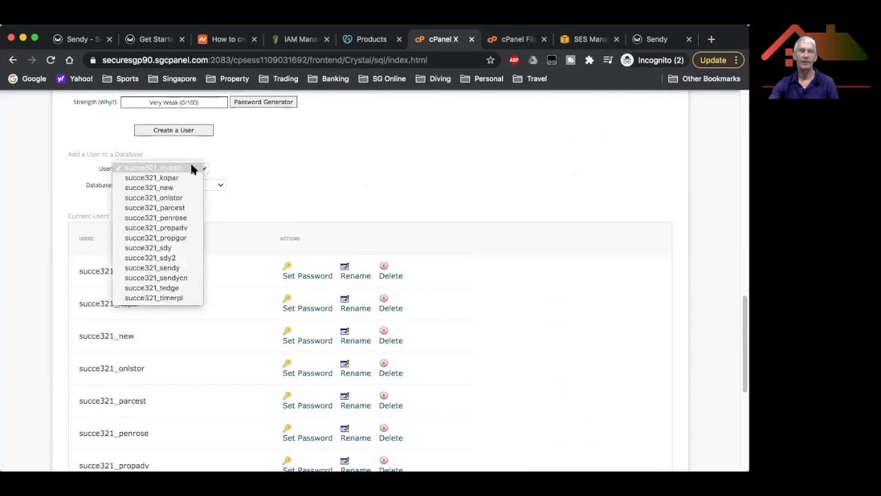
pyautogui.click(175, 258)
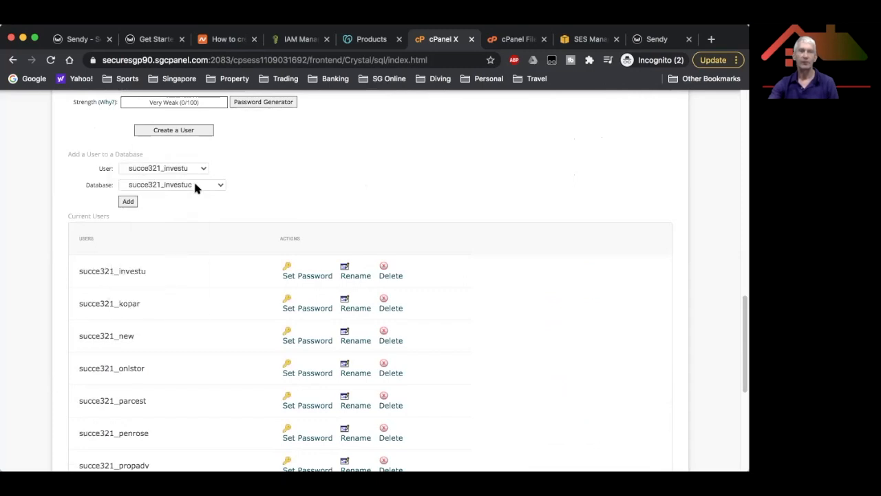
pyautogui.click(195, 185)
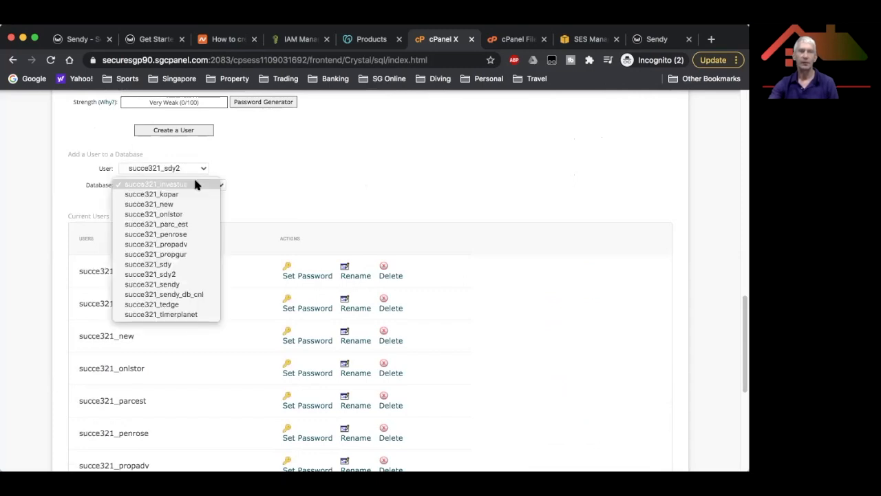
pyautogui.click(188, 273)
pyautogui.click(127, 201)
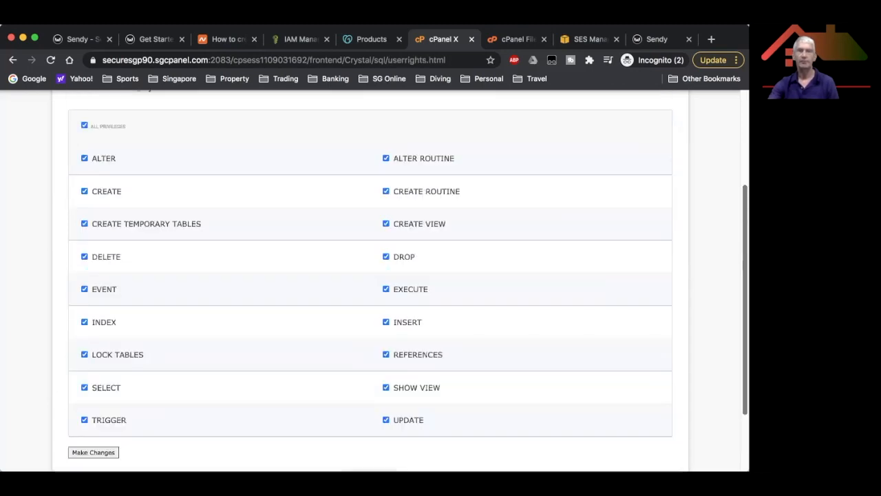
# Scroll back up the privileges page and switch to the Sendy Get Started guide.
pyautogui.scroll(1, 370, 275)
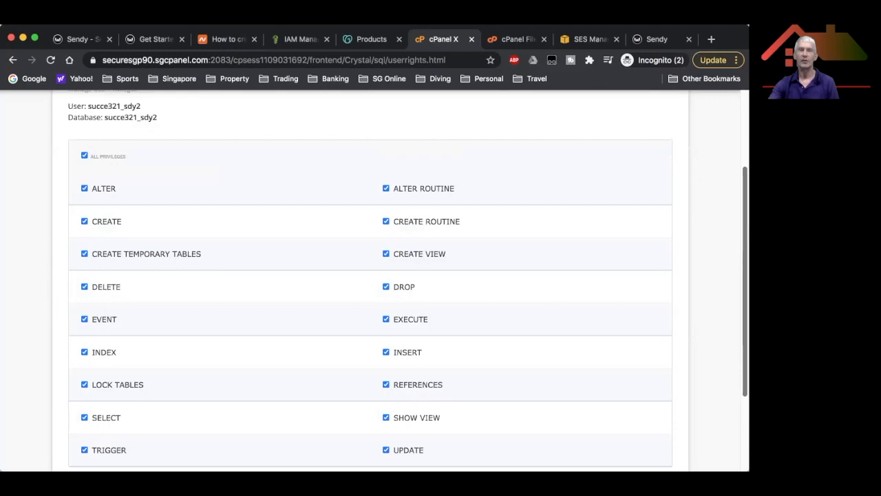
pyautogui.scroll(1, 371, 276)
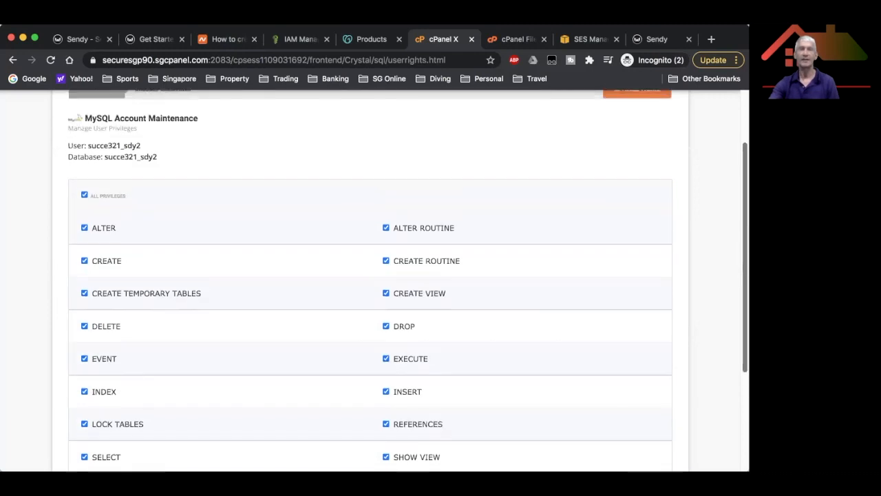
pyautogui.scroll(2, 370, 276)
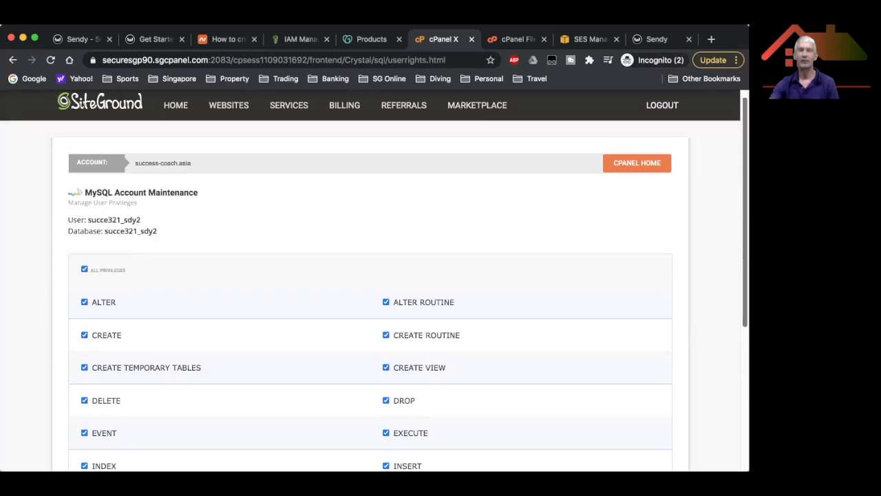
pyautogui.scroll(1, 399, 183)
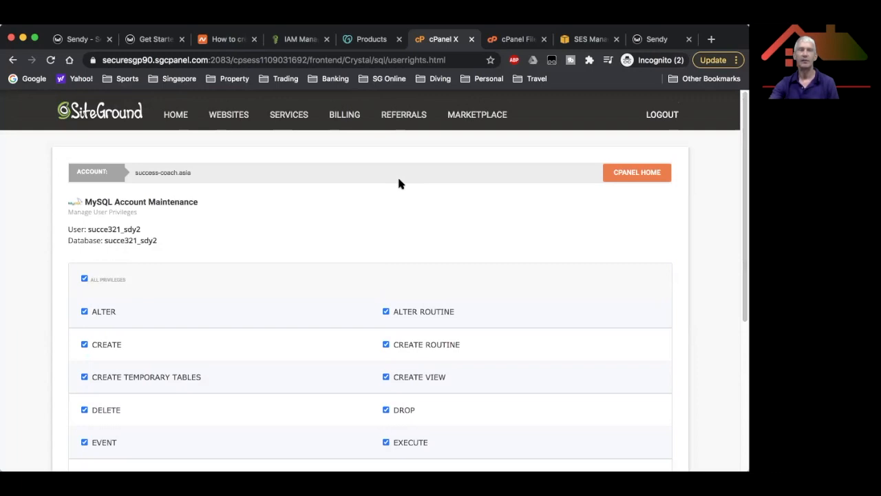
pyautogui.click(155, 40)
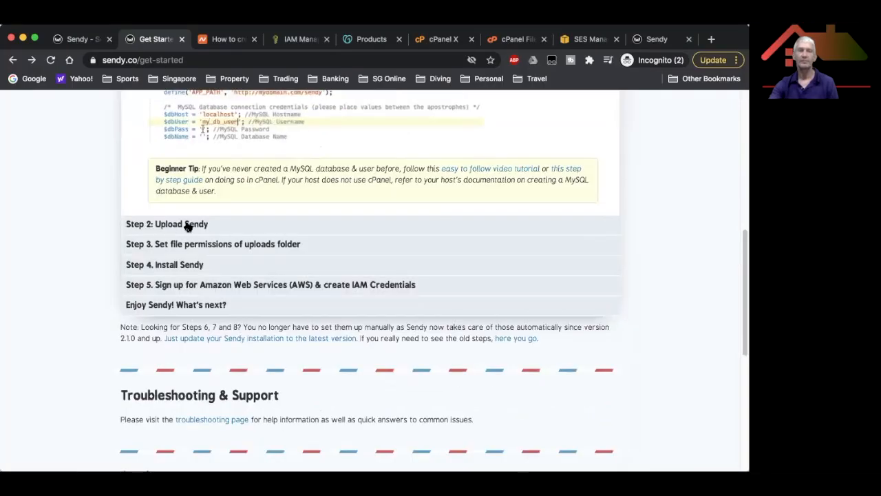
# Expand Step 2: Upload Sendy, then go back to cPanel and its home page.
pyautogui.click(188, 226)
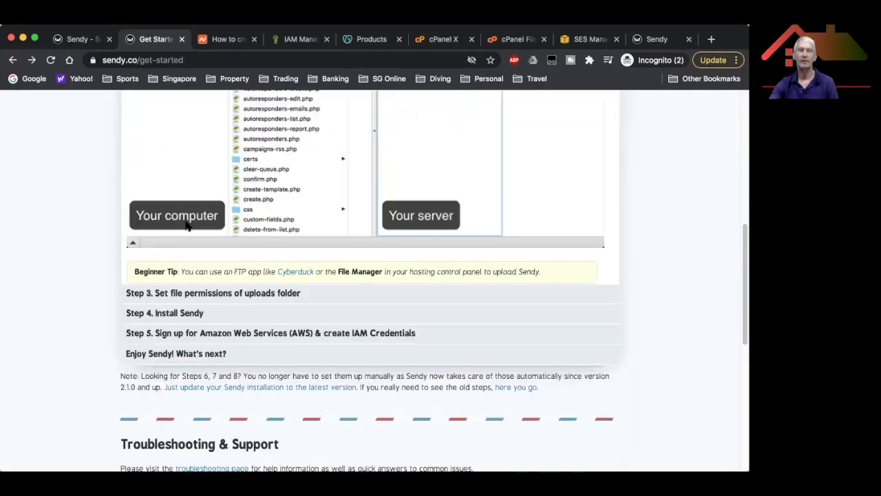
pyautogui.scroll(3, 413, 181)
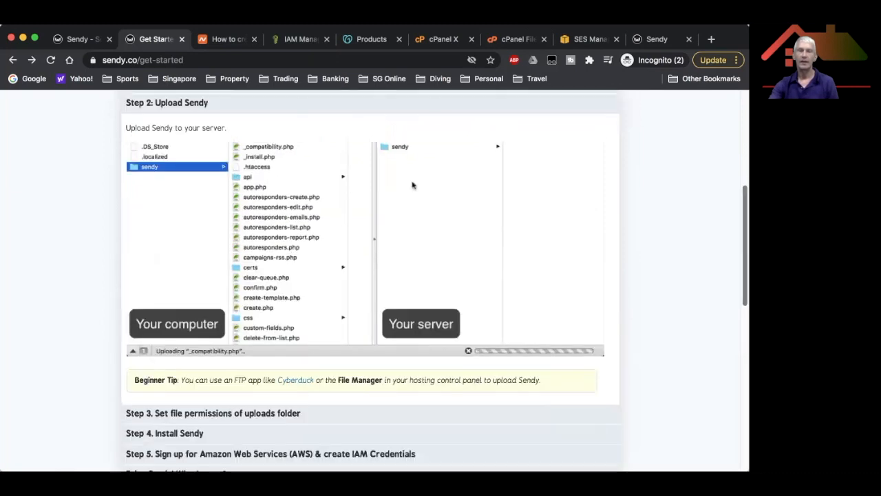
pyautogui.scroll(1, 412, 184)
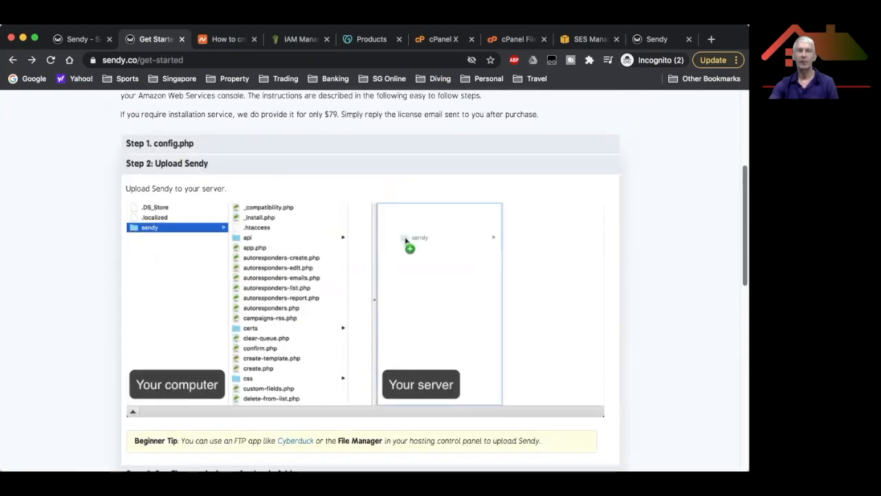
pyautogui.click(441, 39)
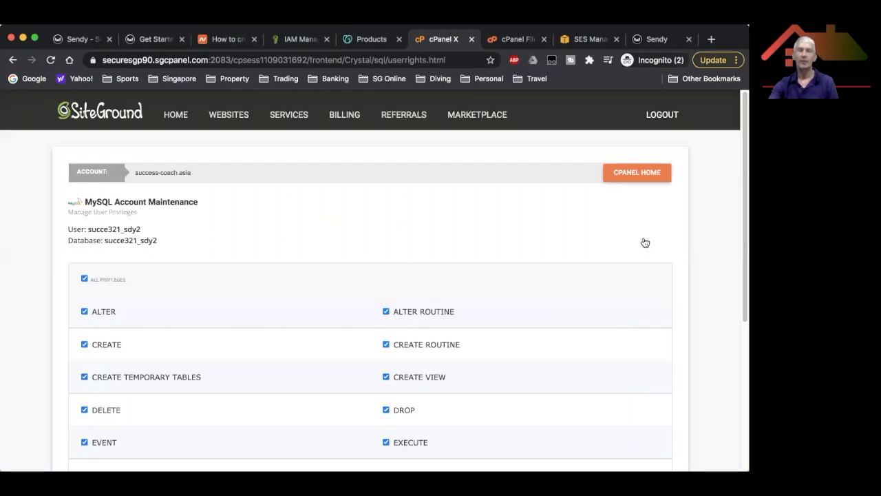
pyautogui.click(637, 173)
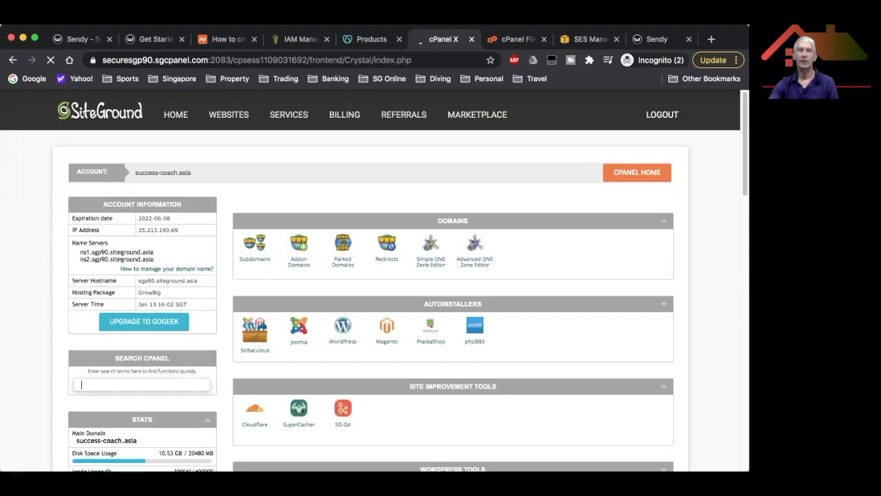
# Scroll down the cPanel home page to the Files and Databases tool sections.
pyautogui.scroll(-2, 371, 275)
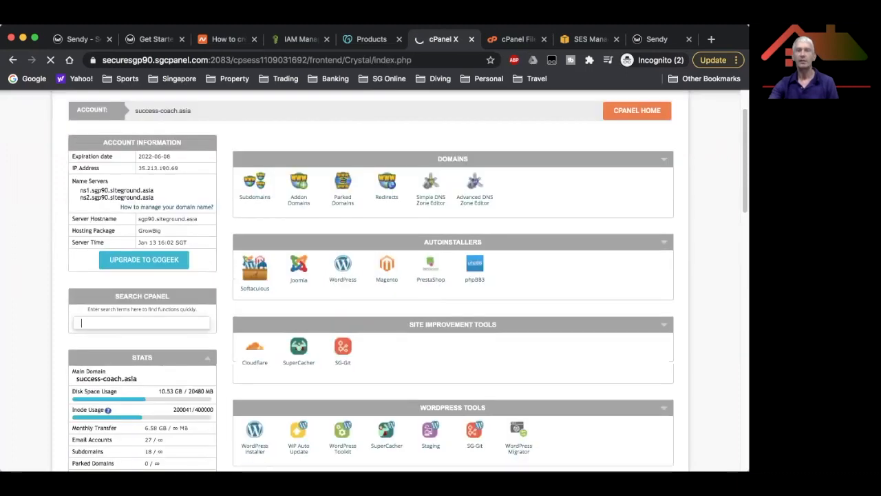
pyautogui.scroll(-2, 372, 275)
pyautogui.scroll(-1, 372, 276)
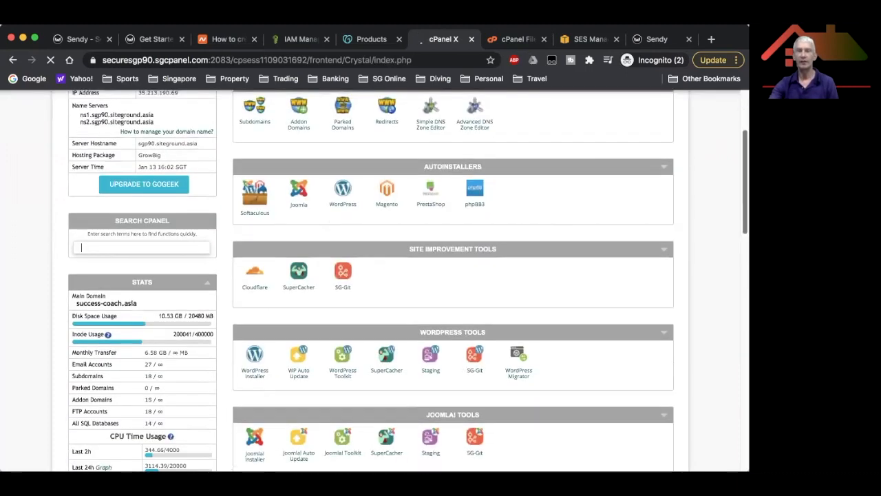
pyautogui.scroll(-1, 372, 275)
pyautogui.scroll(-1, 372, 275)
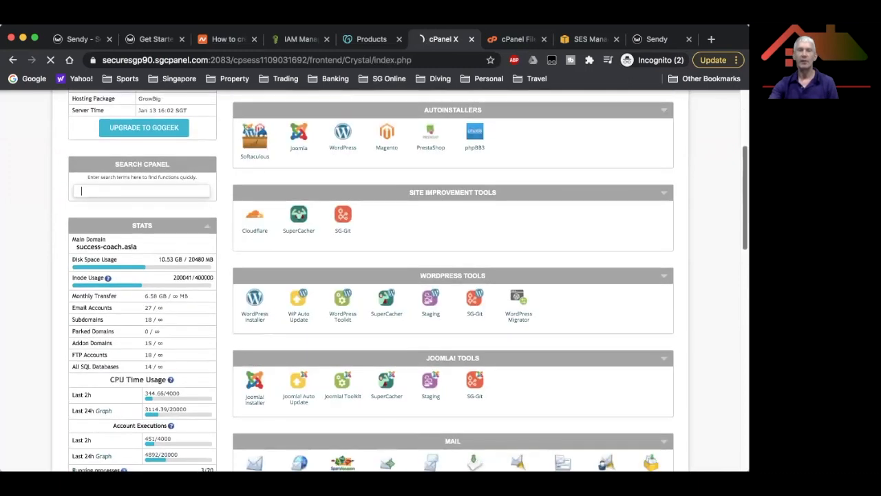
pyautogui.scroll(-2, 371, 275)
pyautogui.scroll(-1, 372, 276)
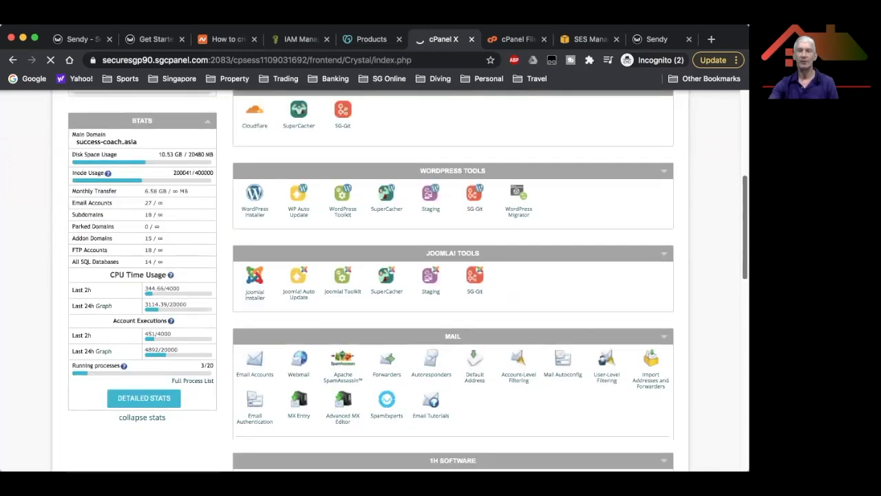
pyautogui.scroll(-2, 372, 275)
pyautogui.scroll(-1, 372, 275)
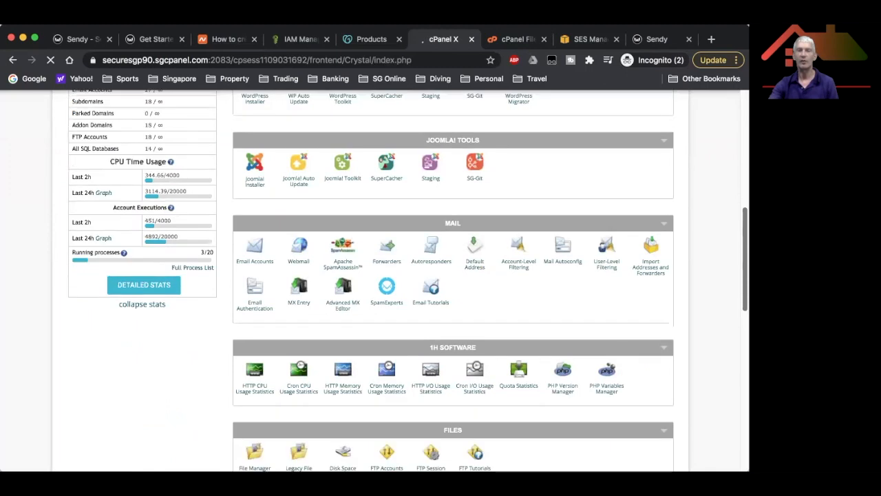
pyautogui.scroll(-1, 453, 275)
pyautogui.scroll(-1, 453, 275)
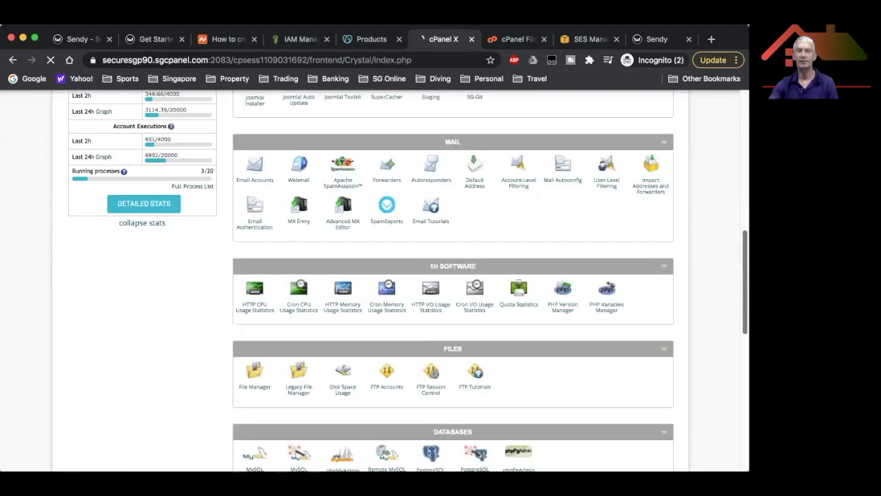
pyautogui.scroll(-3, 255, 275)
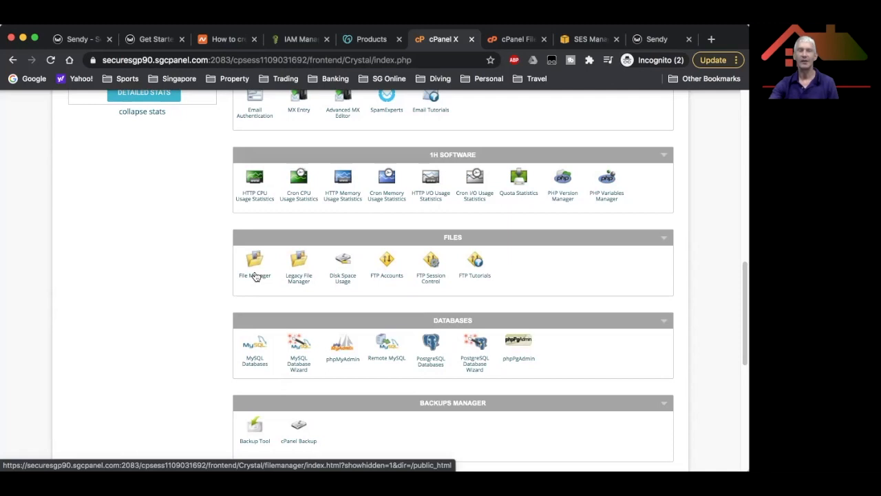
# Open File Manager at the Document Root to view the sendy folder's files, then return to the Sendy guide.
pyautogui.click(255, 276)
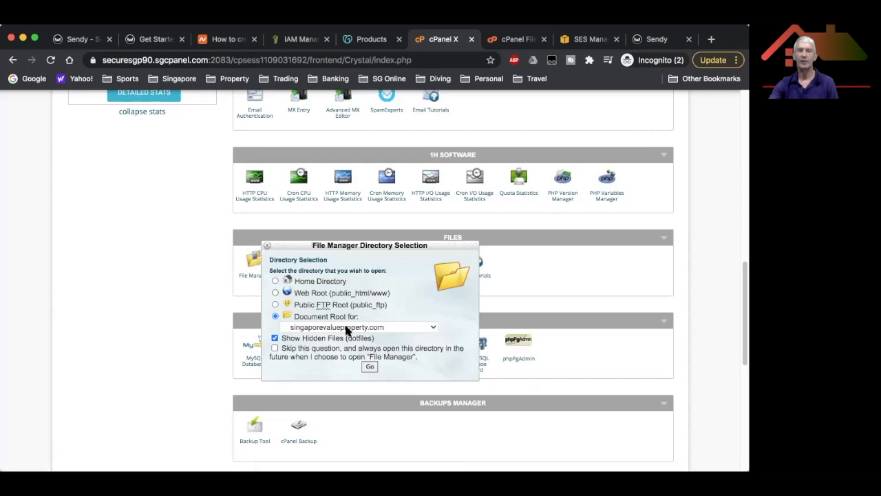
pyautogui.click(369, 367)
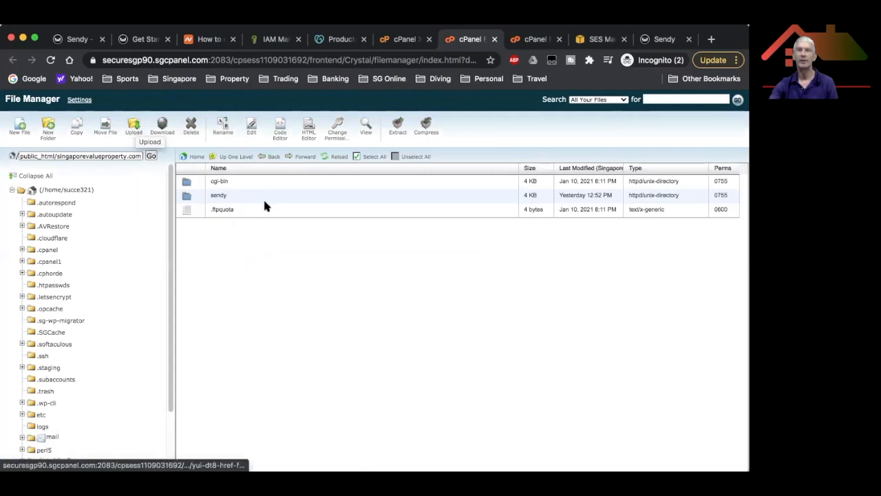
pyautogui.doubleClick(184, 197)
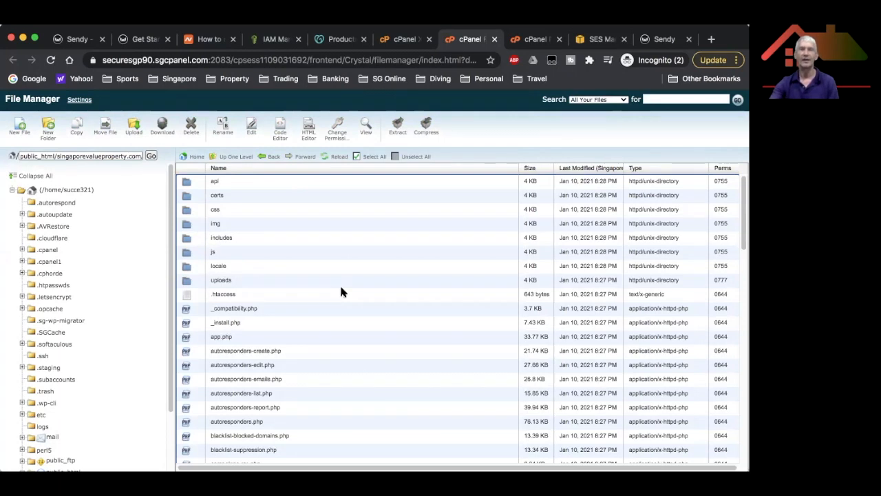
pyautogui.click(145, 39)
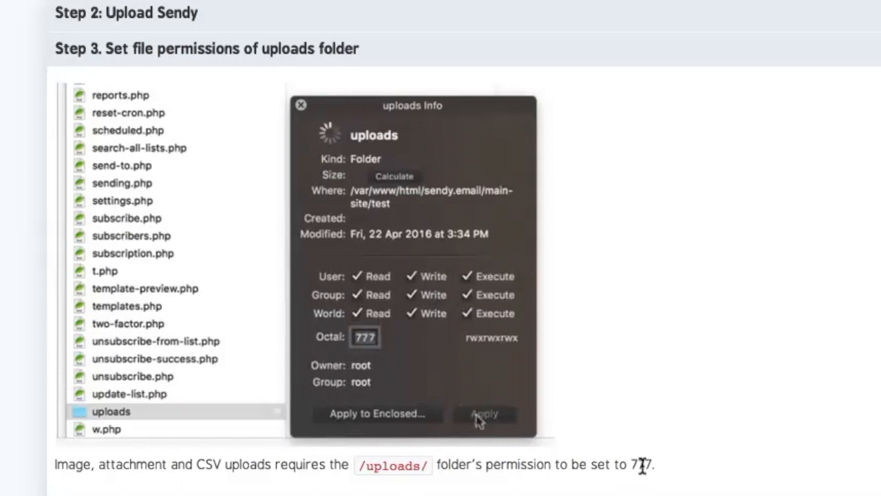
# Highlight the 777 permission value required for the /uploads/ folder in Step 3.
pyautogui.moveTo(654, 470); pyautogui.dragTo(650, 487)
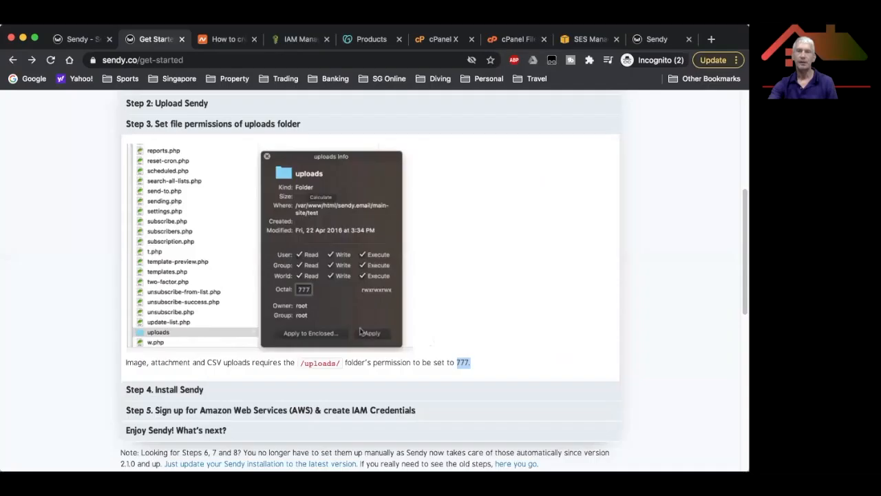
pyautogui.scroll(-1, 434, 275)
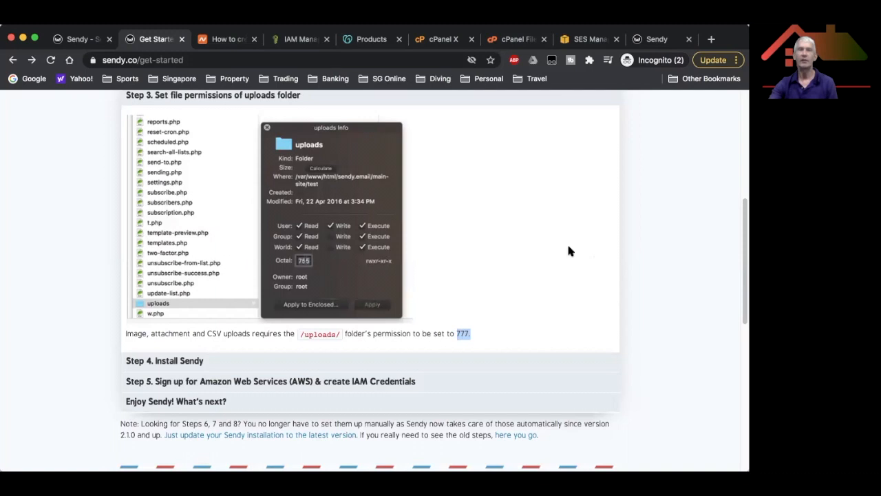
# Go back to the cPanel dashboard and scroll to the top to see the domain and nameserver details.
pyautogui.click(435, 42)
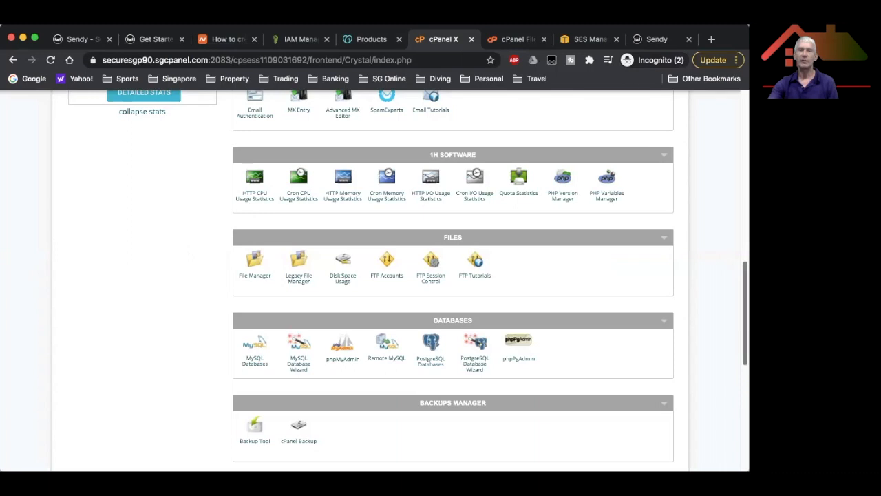
pyautogui.scroll(3, 453, 276)
pyautogui.scroll(2, 453, 276)
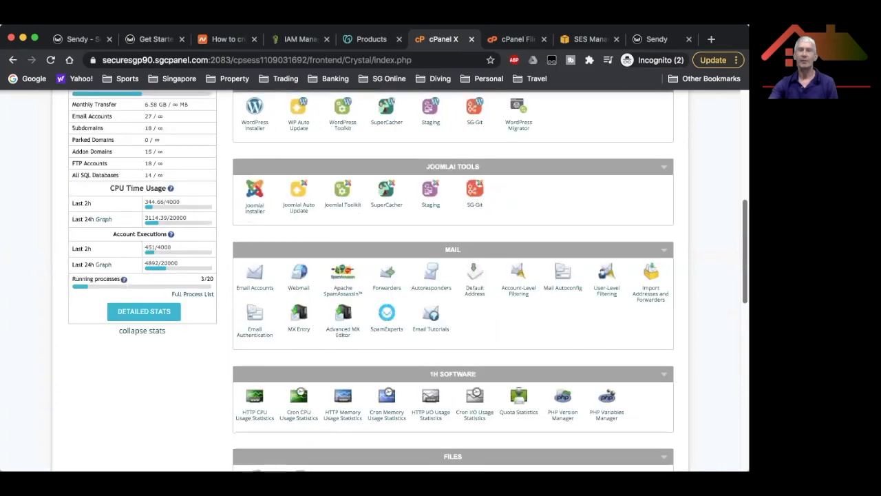
pyautogui.scroll(3, 453, 275)
pyautogui.scroll(2, 453, 275)
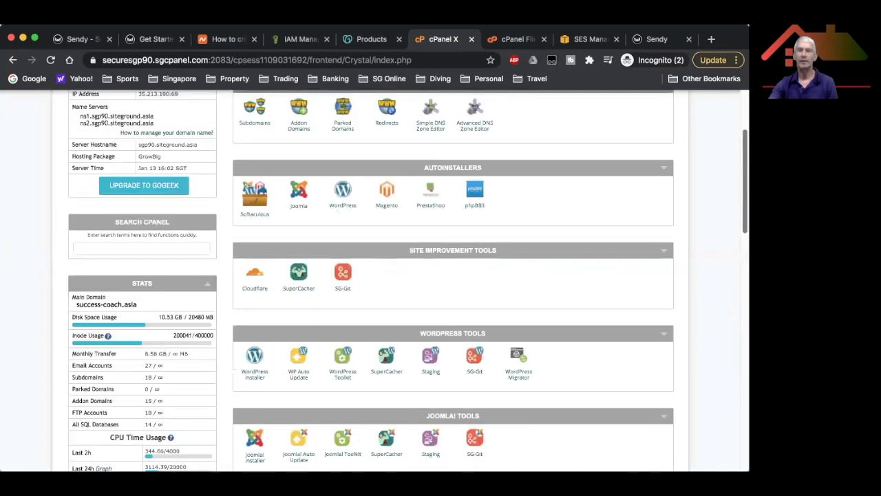
pyautogui.scroll(3, 453, 276)
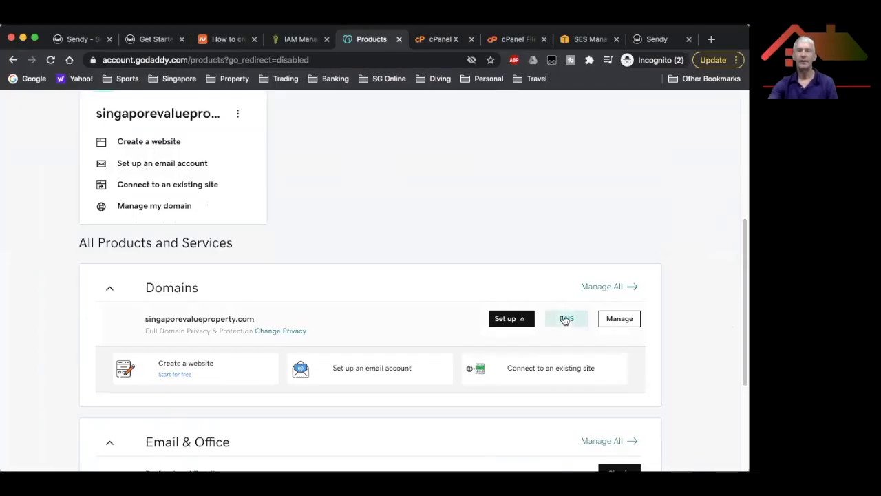
# Start changing singaporevalueproperty.com's nameservers, pasting the first SiteGround nameserver into place.
pyautogui.click(645, 234)
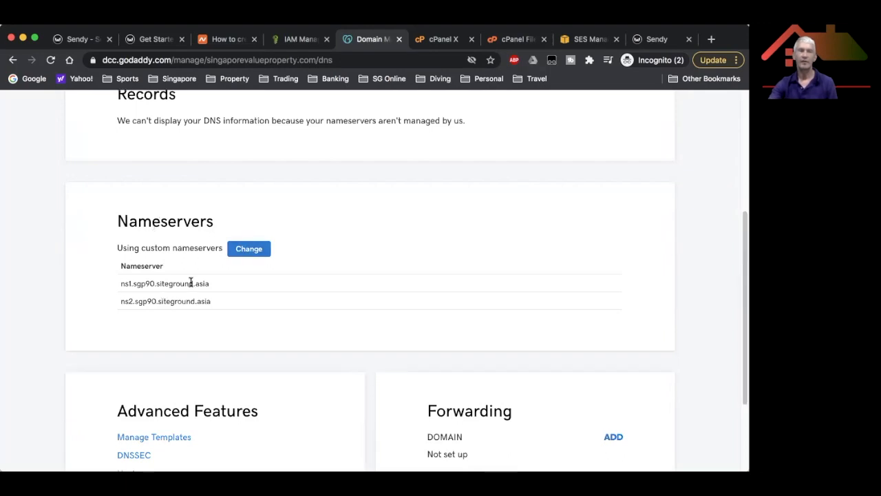
pyautogui.click(249, 252)
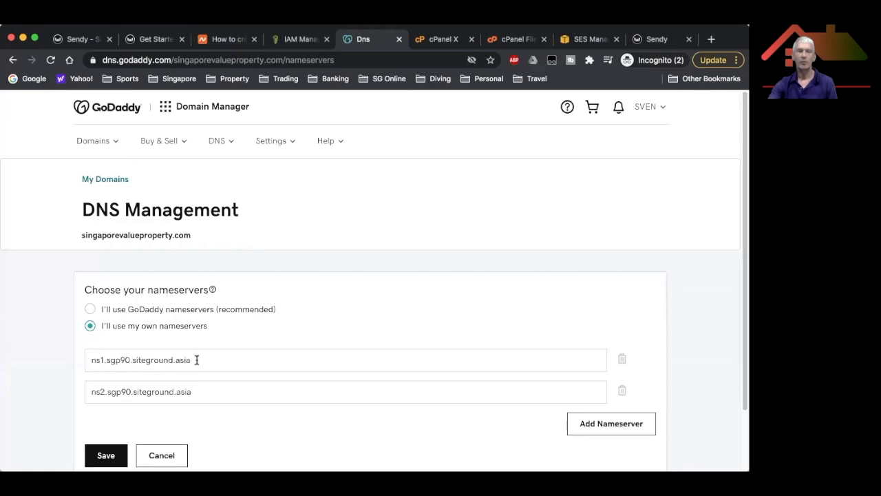
pyautogui.tripleClick(196, 360)
pyautogui.write('ns1.sgp90.siteground.asia')
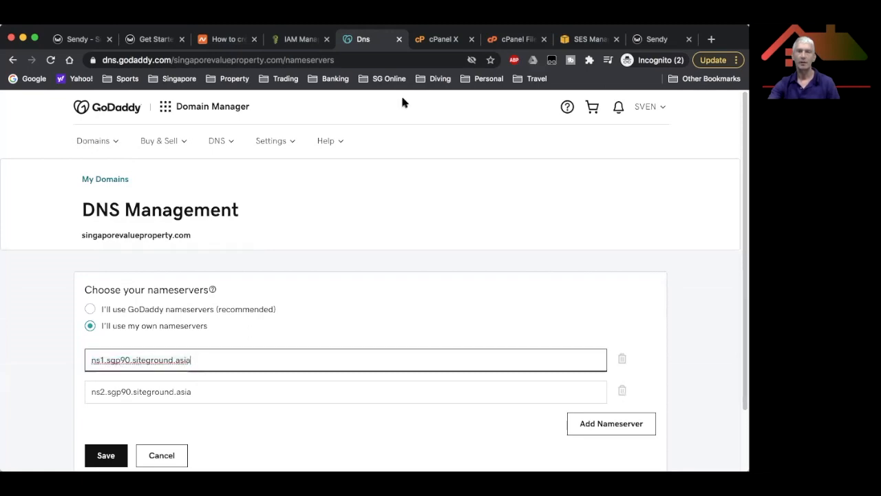
# Copy the ns2 nameserver from cPanel, check the second entry, then cancel the nameserver edits.
pyautogui.click(432, 42)
pyautogui.moveTo(81, 260); pyautogui.dragTo(158, 263)
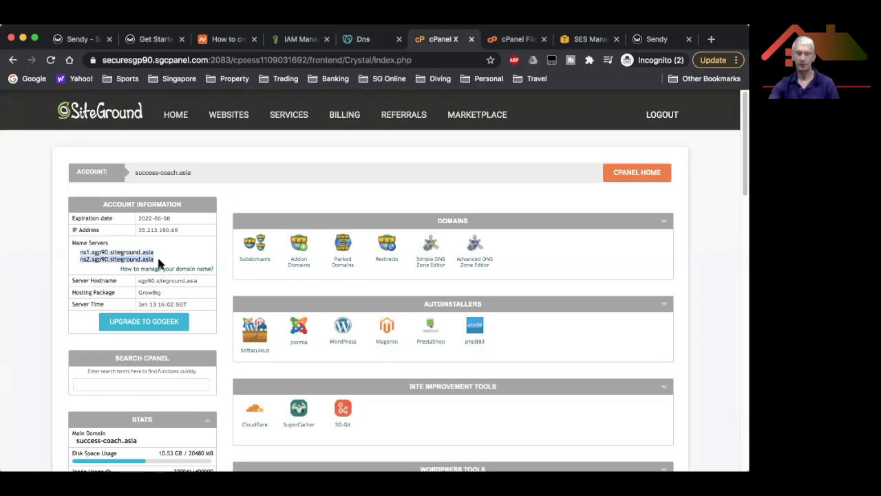
pyautogui.hotkey('ctrl', 'shift', 'Tab')
pyautogui.click(206, 392)
pyautogui.click(173, 457)
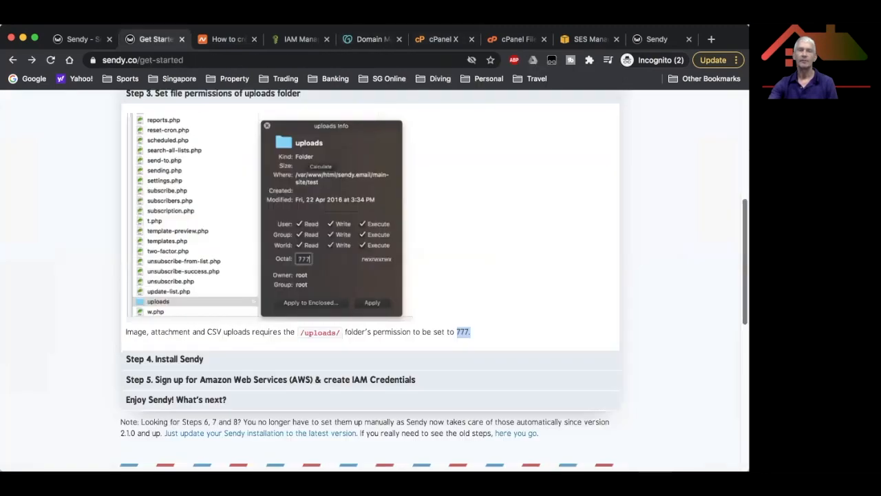
# Expand the guide's 'Step 4. Install Sendy' and 'Step 5. Sign up for Amazon Web Services' sections.
pyautogui.scroll(-3, 735, 300)
pyautogui.scroll(-1, 192, 201)
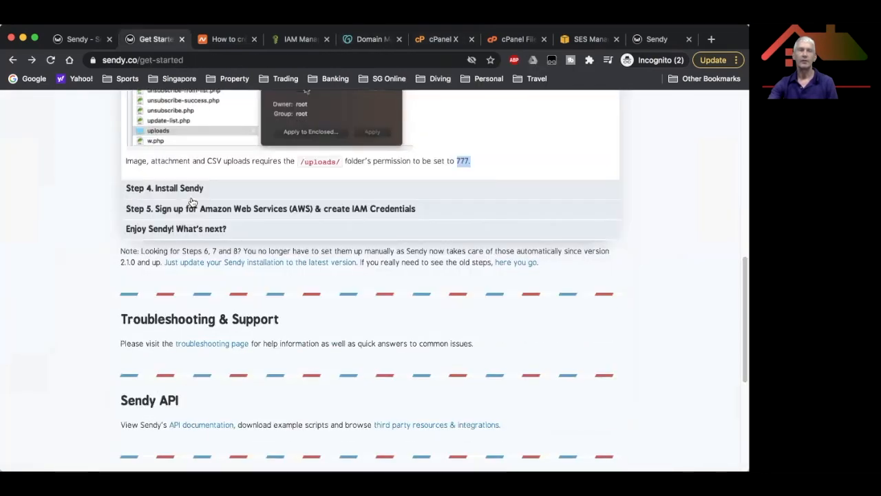
pyautogui.click(179, 186)
pyautogui.click(179, 187)
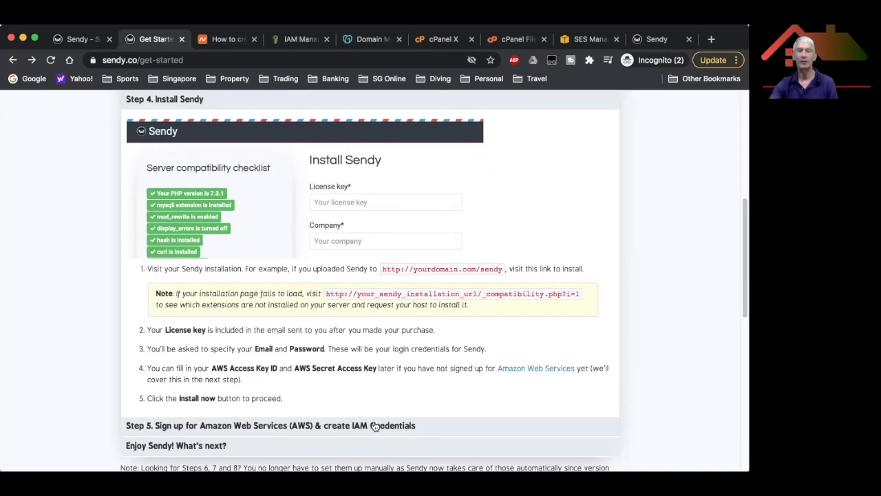
pyautogui.click(374, 426)
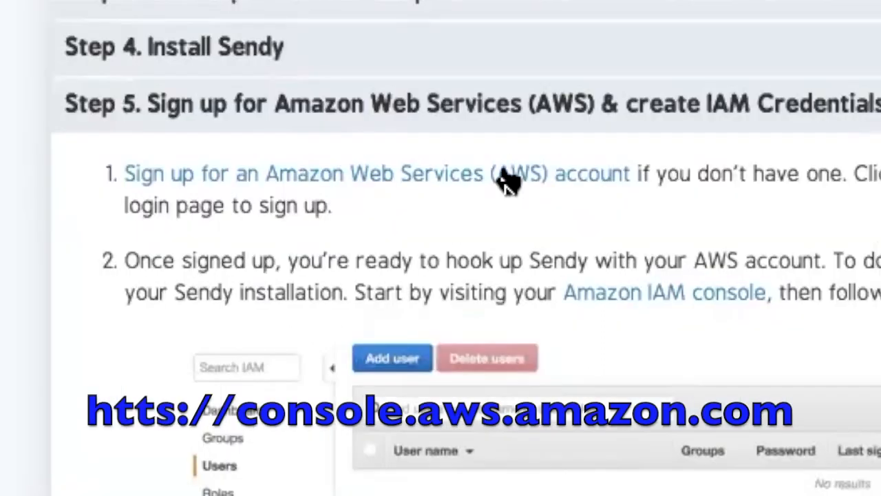
# Open the guide's 'Amazon IAM console' link in a new tab and switch to it.
pyautogui.rightClick(505, 176)
pyautogui.click(332, 154)
pyautogui.click(580, 51)
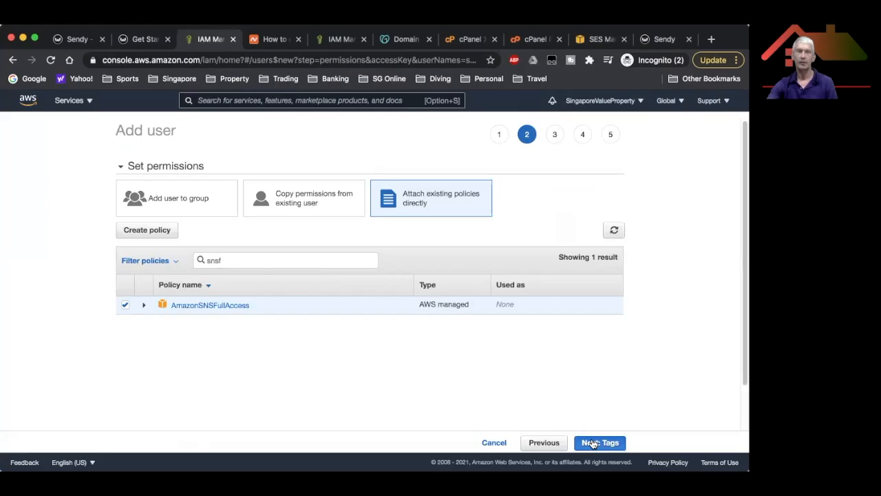
# Advance the new IAM user with AmazonSNSFullAccess through the Tags step to Review.
pyautogui.click(592, 443)
pyautogui.click(591, 443)
# Create the IAM user sendy to generate its access key ID and secret access key.
pyautogui.click(599, 443)
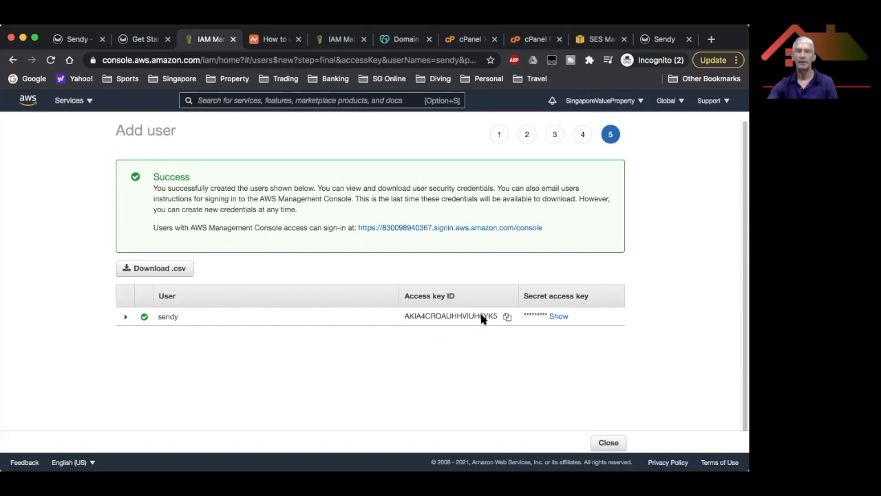
# Back in the Sendy guide, follow step 4's 'increase your SES Sending Limits' link to the AWS request form.
pyautogui.click(145, 39)
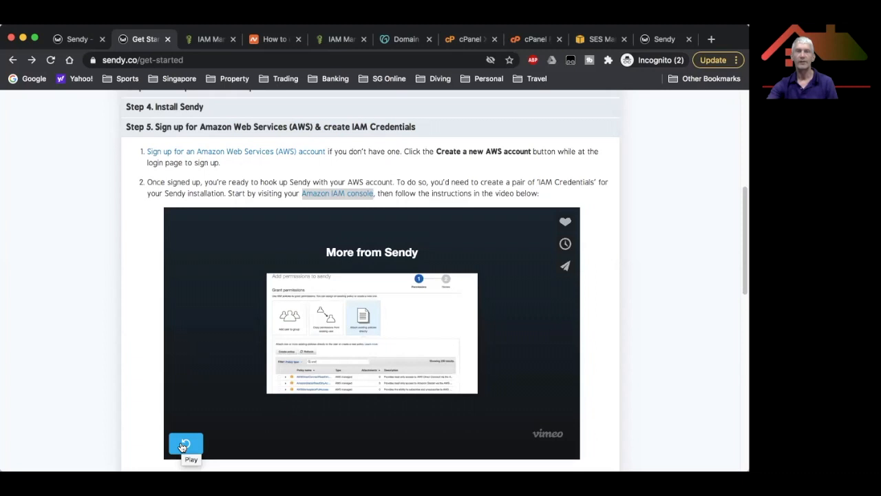
pyautogui.scroll(-3, 452, 202)
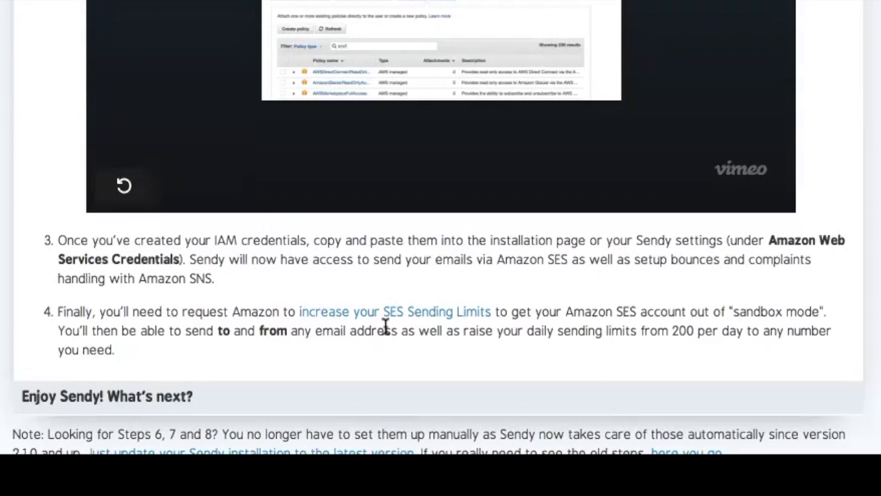
pyautogui.click(388, 312)
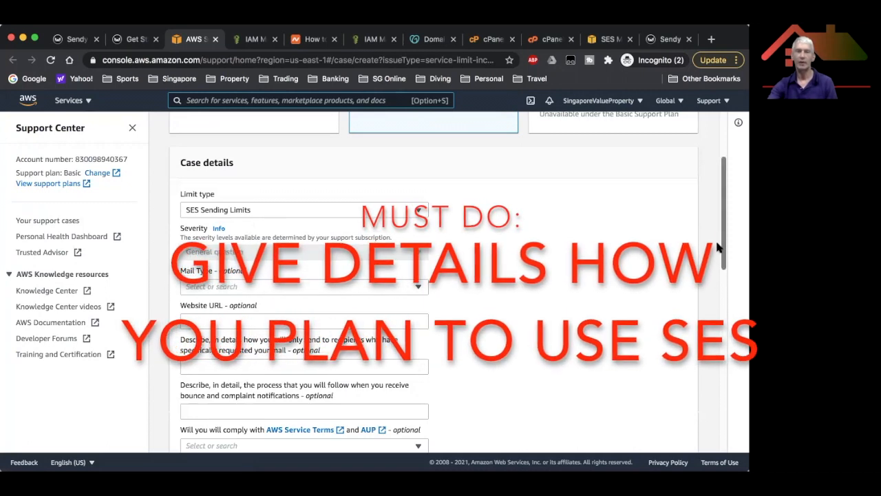
# Look over the SES Sending Limits case form without filling it, then return to the Sendy guide.
pyautogui.scroll(-2, 714, 254)
pyautogui.scroll(-6, 705, 296)
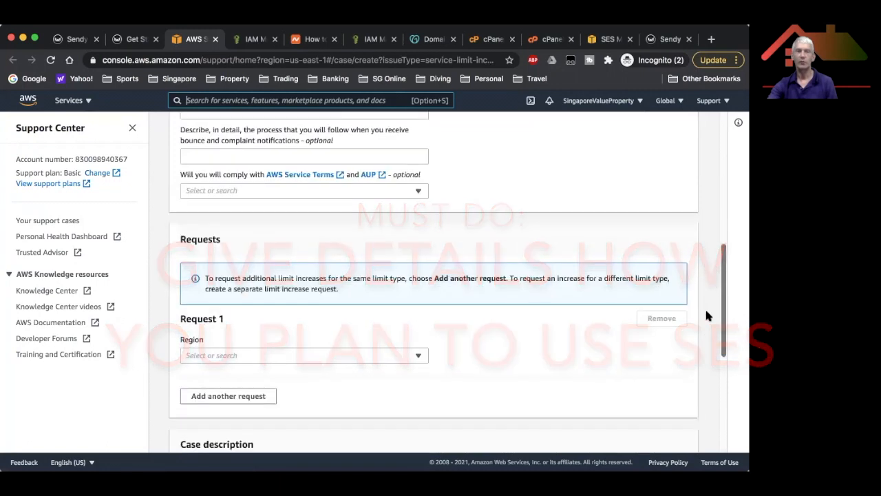
pyautogui.scroll(-2, 704, 357)
pyautogui.scroll(-2, 703, 374)
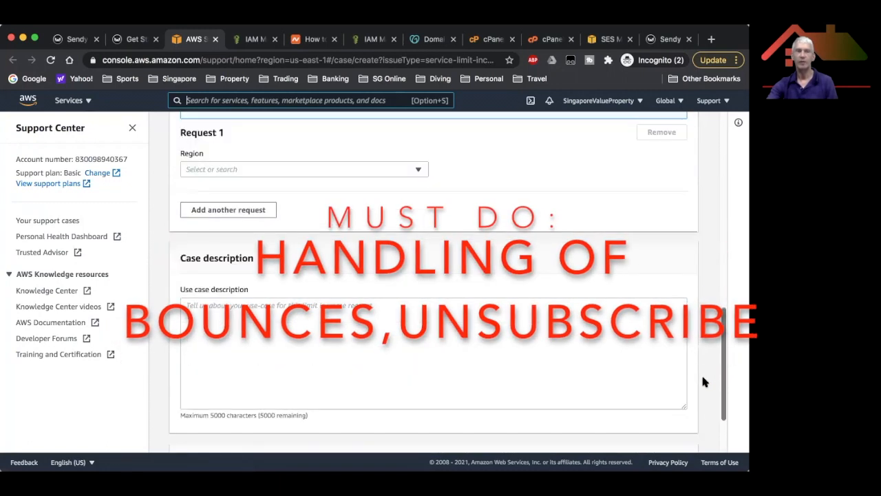
pyautogui.scroll(-1, 701, 382)
pyautogui.scroll(6, 705, 331)
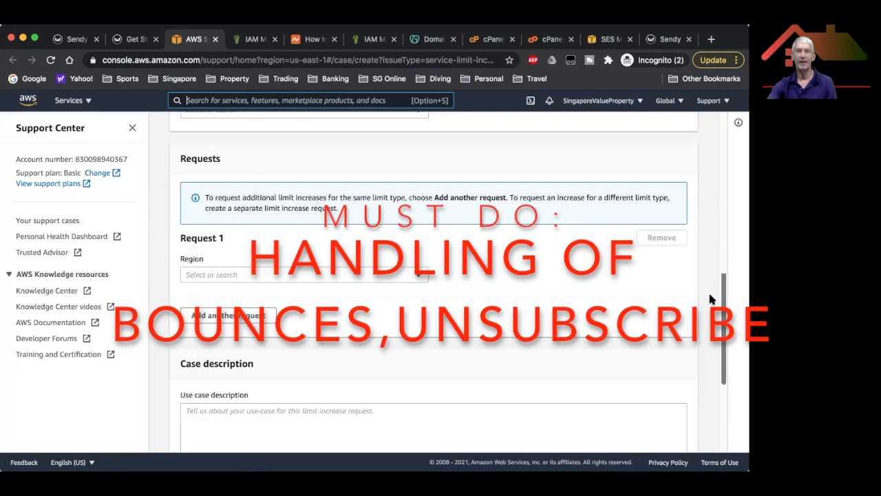
pyautogui.scroll(8, 709, 258)
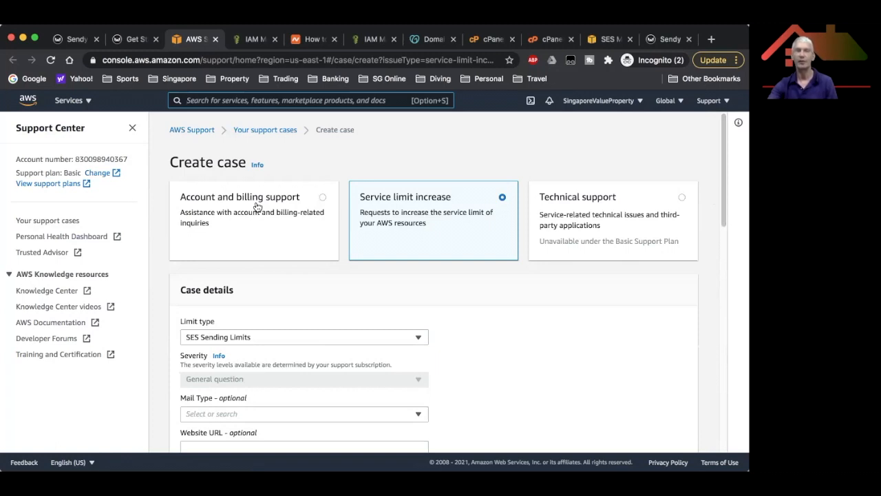
pyautogui.hotkey('ctrl', 'shift', 'Tab')
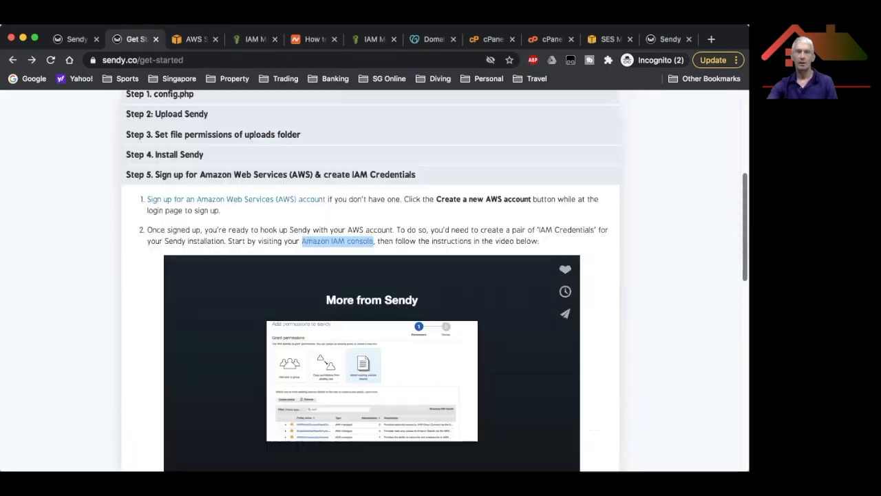
# Expand 'Step 4. Install Sendy' in the guide and bring up the _install.php form tab.
pyautogui.scroll(3, 202, 227)
pyautogui.click(183, 231)
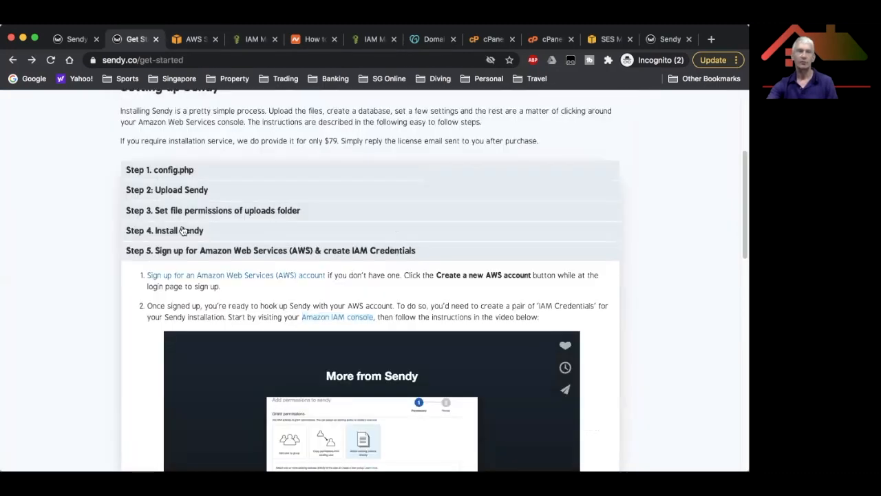
pyautogui.click(182, 231)
pyautogui.scroll(-2, 284, 213)
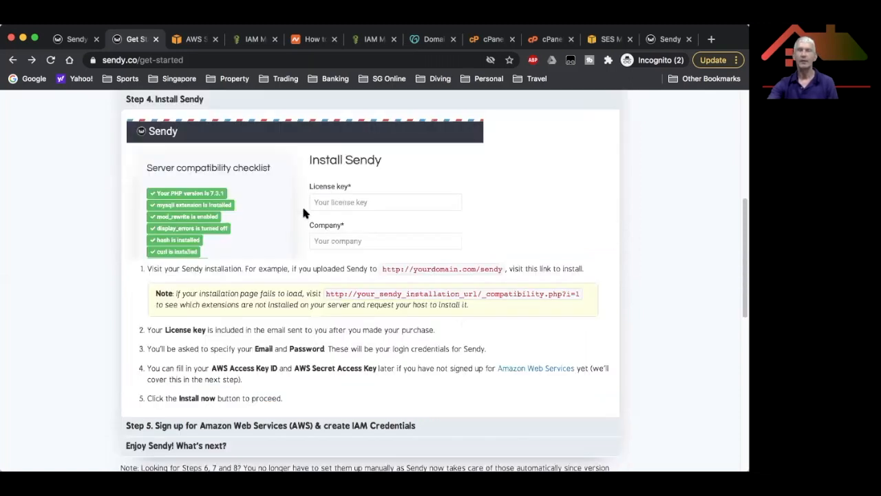
pyautogui.click(670, 40)
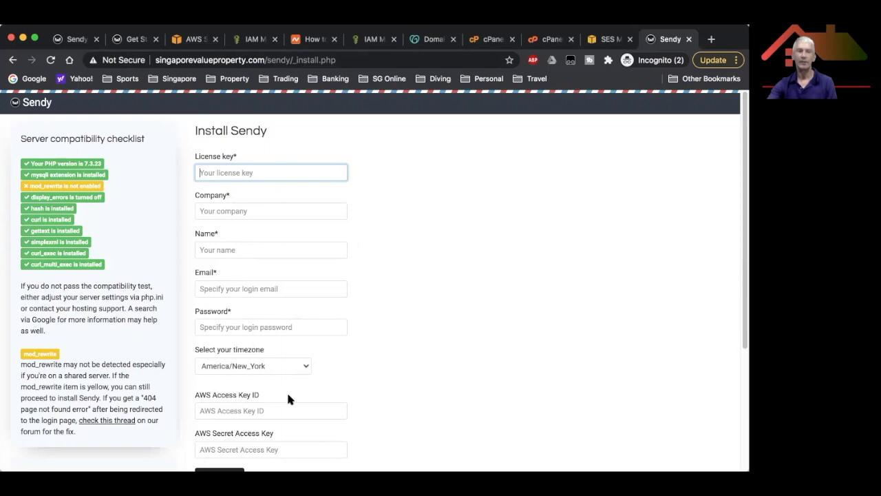
# Scroll down through the Install Sendy form on singaporevalueproperty.com.
pyautogui.scroll(-1, 445, 358)
pyautogui.scroll(-1, 240, 361)
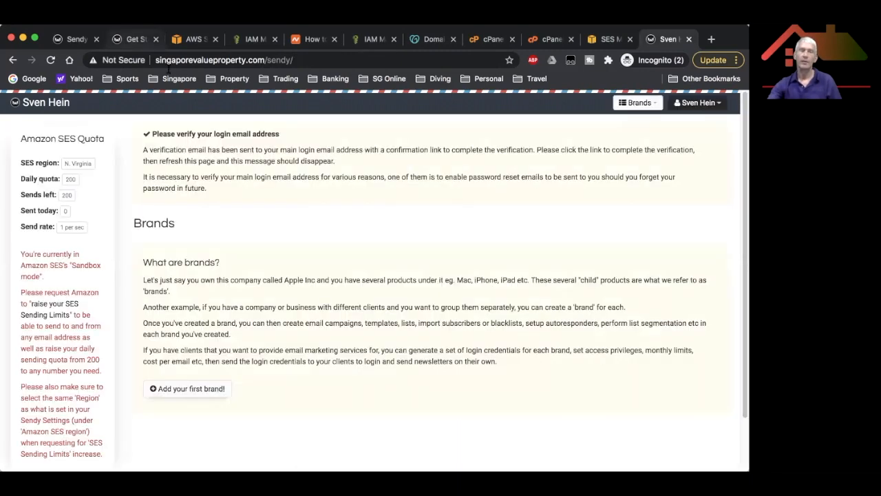
# Enter the brand name, from name and sender e-mail, letting Tab auto-fill the reply-to address.
pyautogui.click(131, 39)
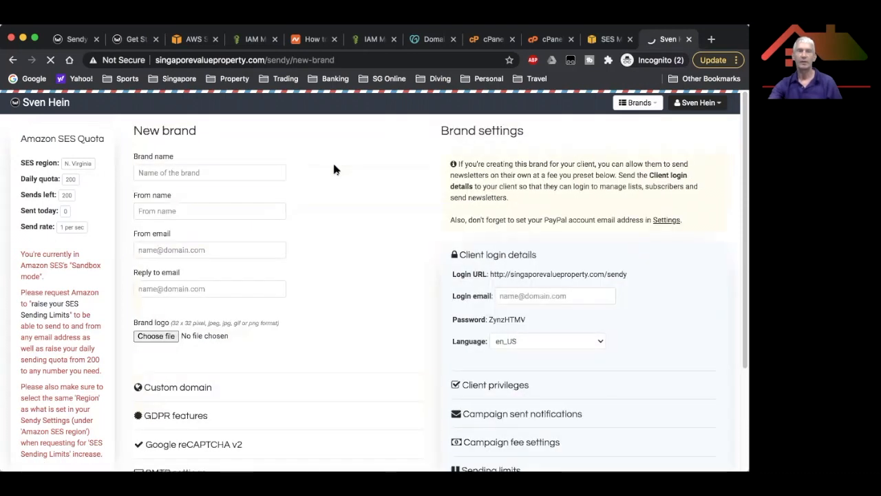
pyautogui.press('Tab')
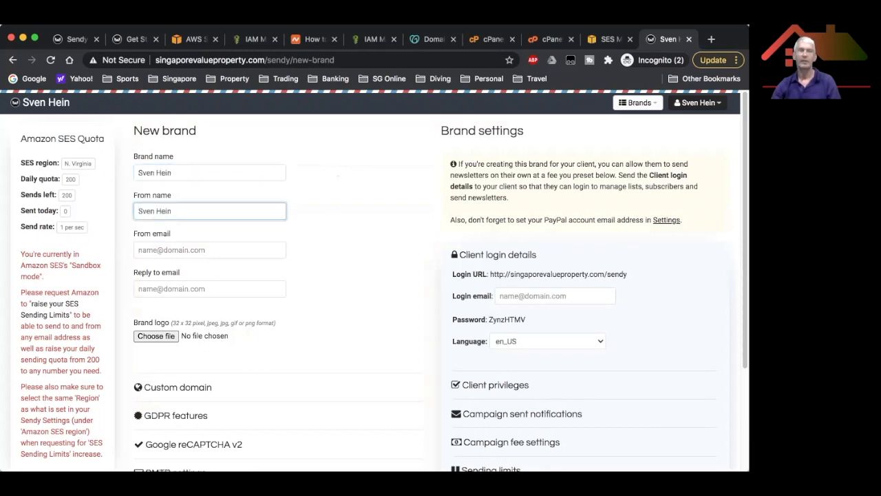
pyautogui.press('Tab')
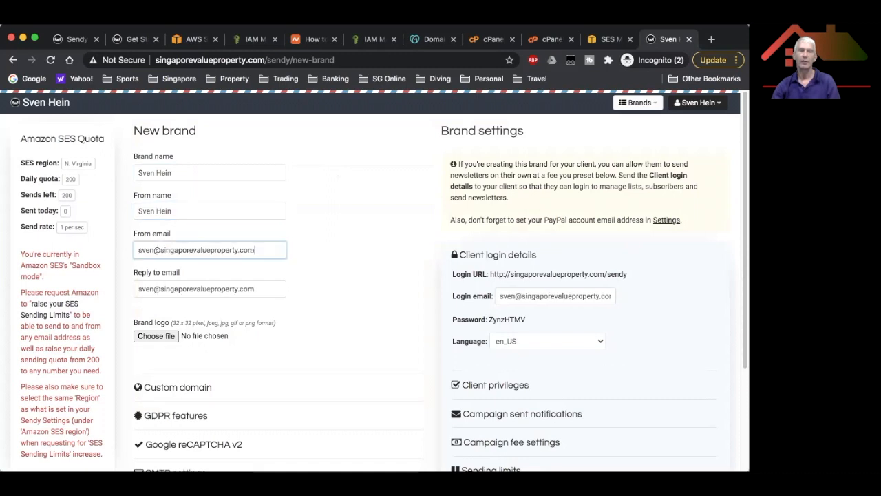
pyautogui.press('Tab')
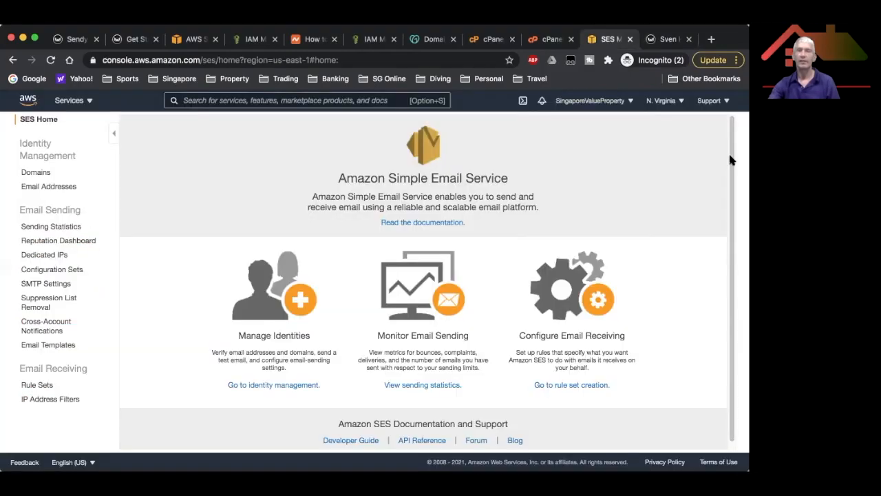
# Submit singaporevalueproperty.com for SES domain verification with Generate DKIM Settings ticked.
pyautogui.click(38, 177)
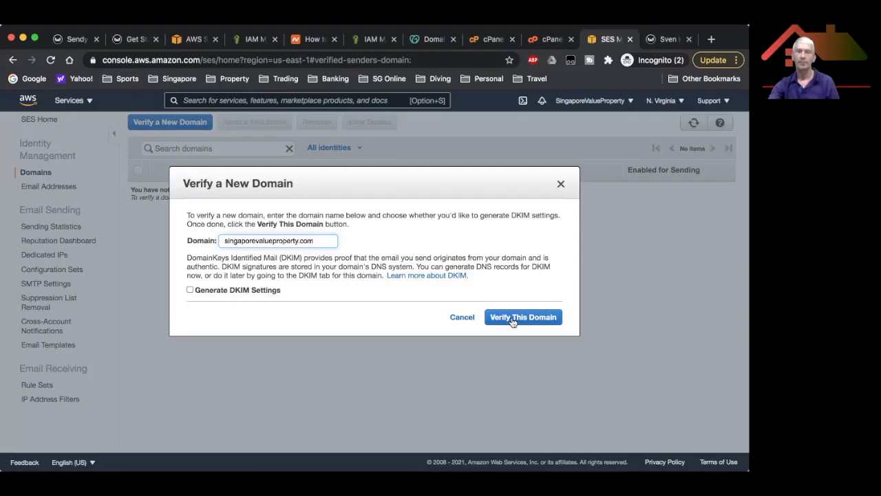
pyautogui.click(199, 291)
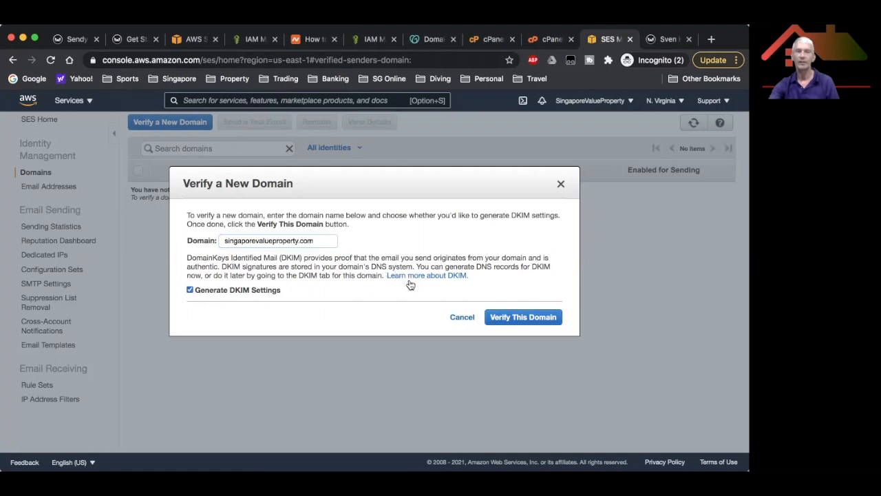
pyautogui.click(521, 318)
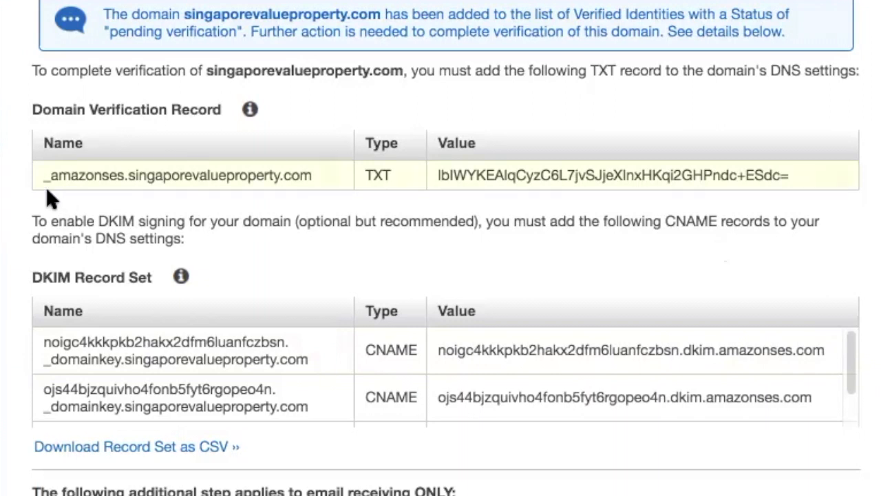
# Start a new record for singaporevalueproperty.com named _amazonses.singaporevalueproperty.com with TTL 14400.
pyautogui.moveTo(38, 174); pyautogui.dragTo(326, 174)
pyautogui.hotkey('ctrl', 'c')
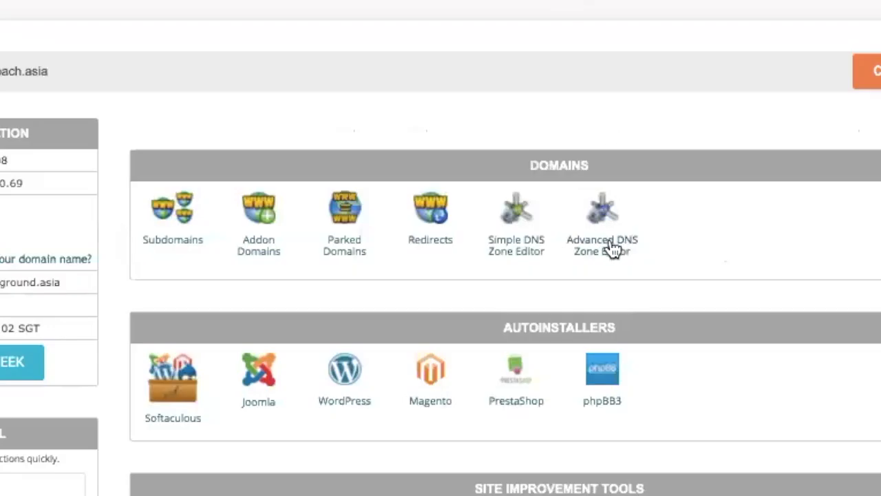
pyautogui.click(613, 249)
pyautogui.click(295, 189)
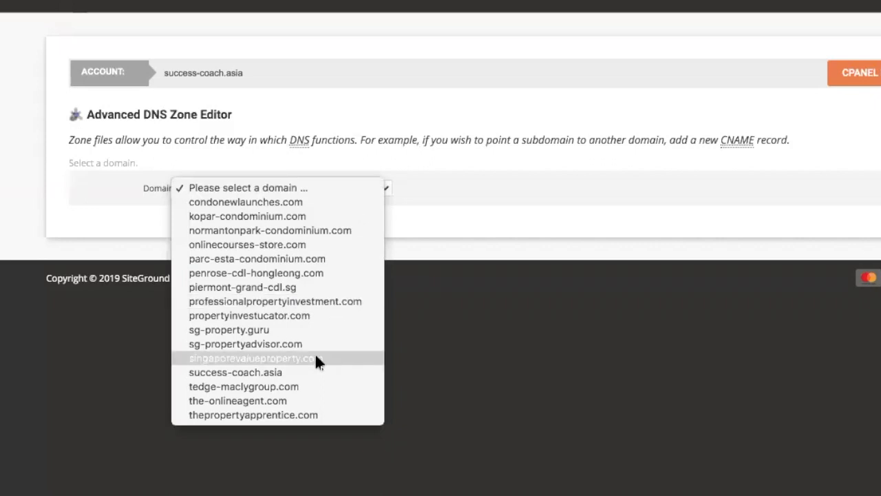
pyautogui.click(314, 355)
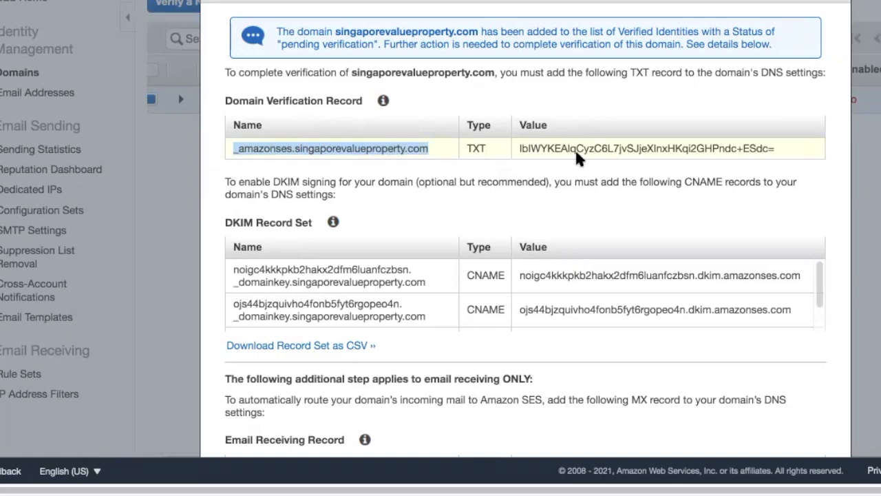
pyautogui.click(229, 289)
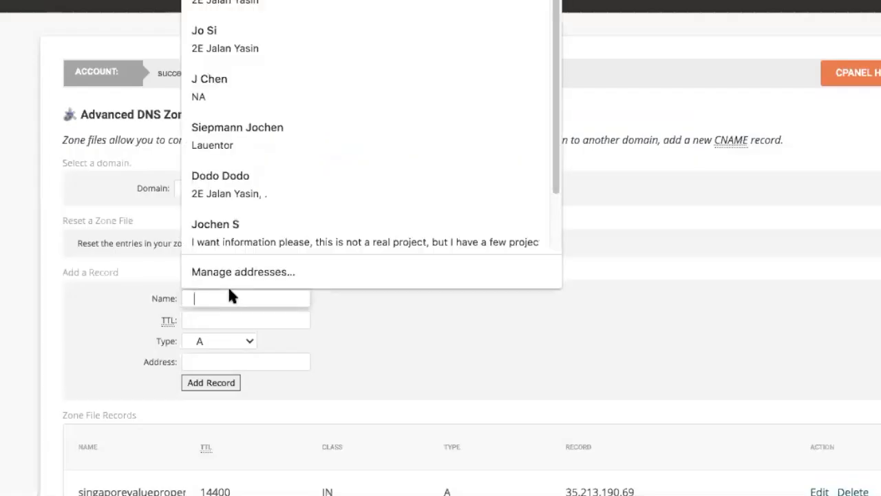
pyautogui.hotkey('ctrl', 'v')
pyautogui.click(238, 321)
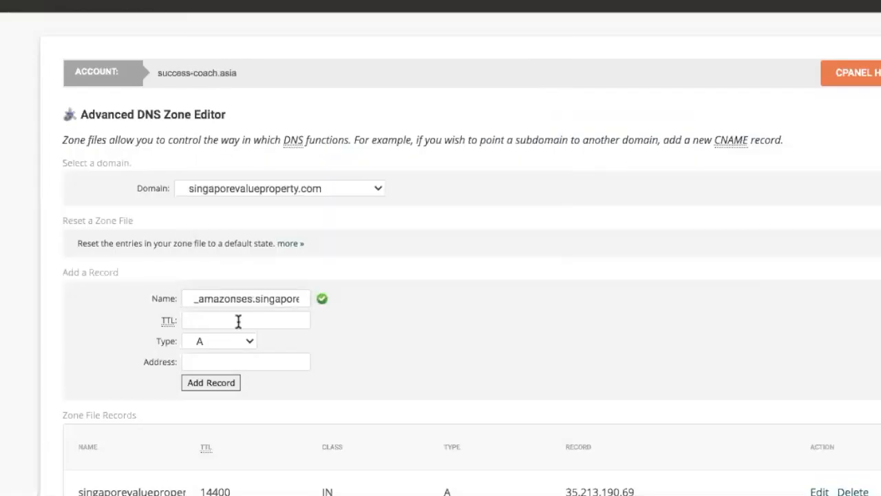
pyautogui.write('14400')
pyautogui.click(439, 319)
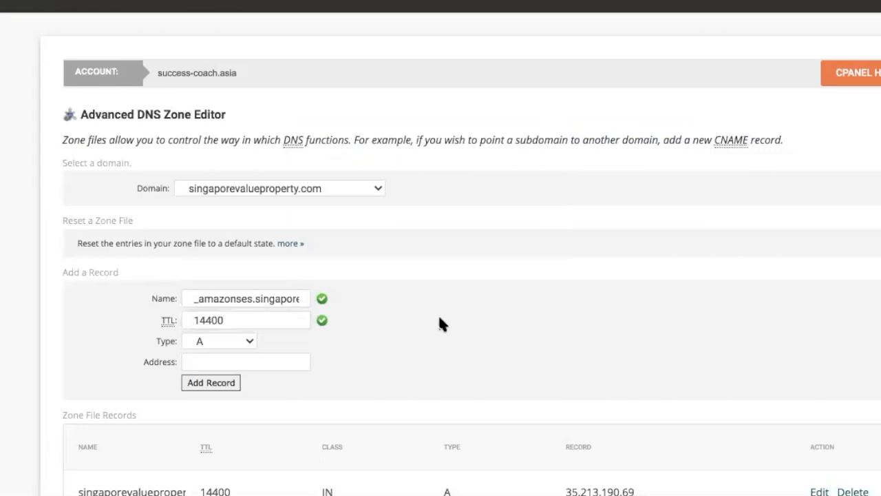
# Make it a TXT record holding the SES verification value and add it to the zone.
pyautogui.click(279, 364)
pyautogui.moveTo(520, 149); pyautogui.dragTo(797, 153)
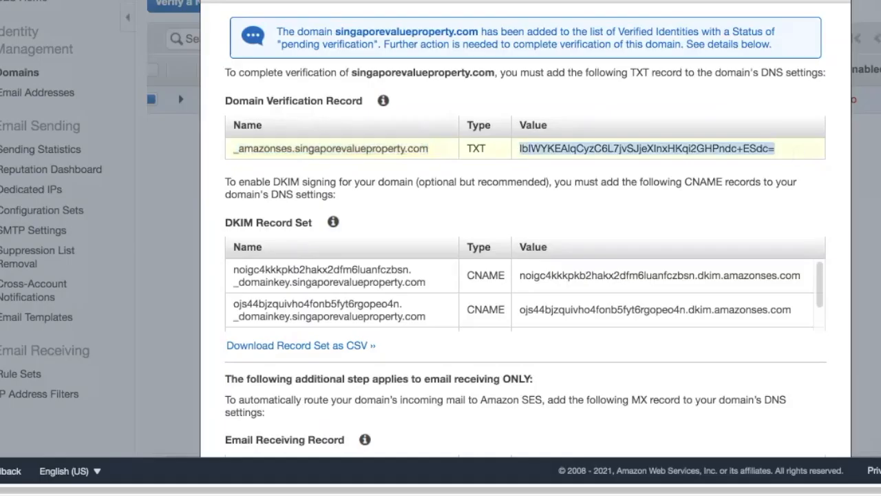
pyautogui.click(111, 0)
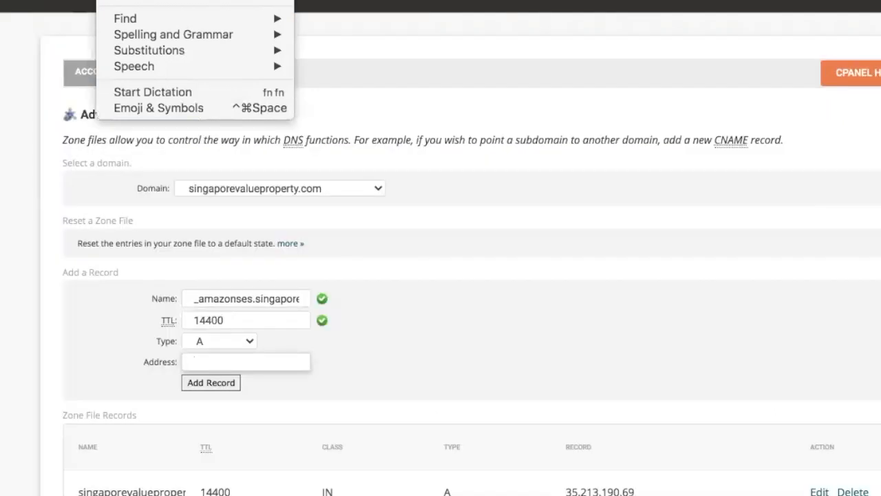
pyautogui.press('super+v')
pyautogui.click(235, 336)
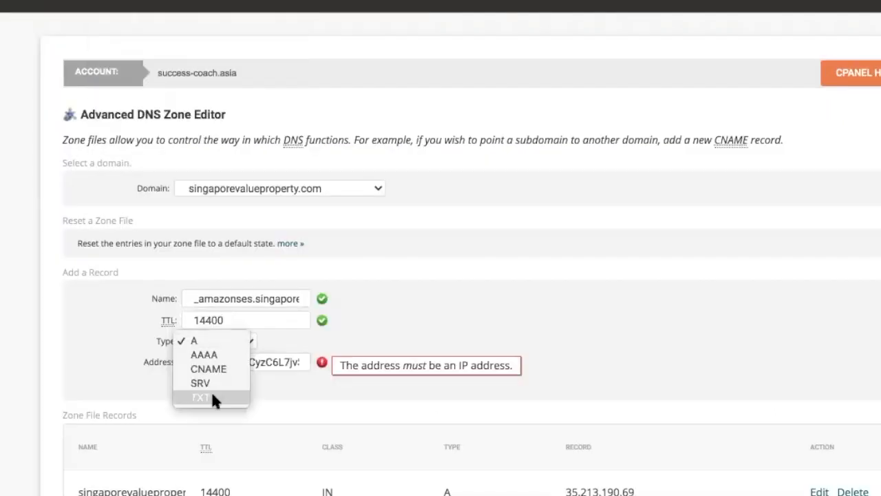
pyautogui.click(213, 399)
pyautogui.click(221, 363)
pyautogui.press('super+v')
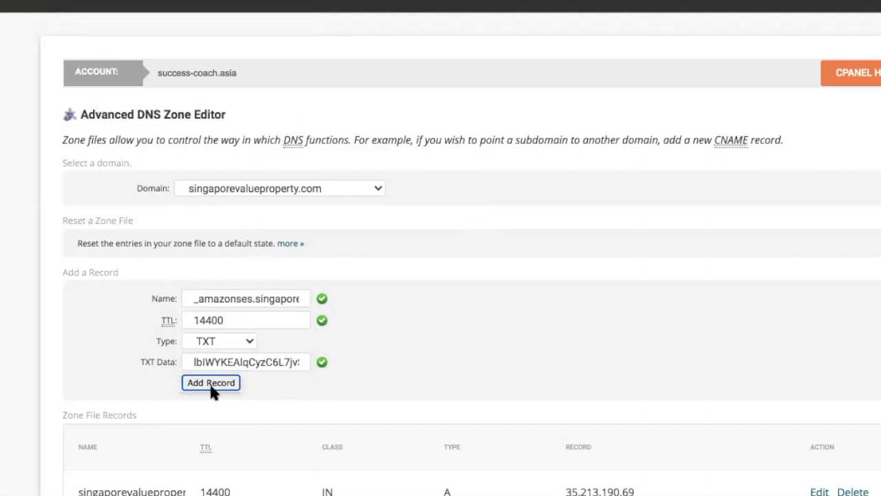
pyautogui.click(211, 385)
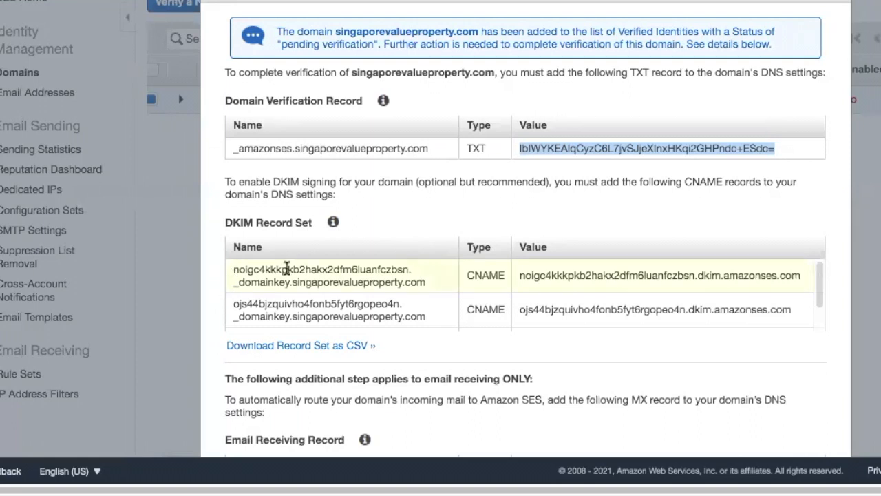
# Start a CNAME record named with the first DKIM name and TTL 14400.
pyautogui.tripleClick(286, 268)
pyautogui.press('super+c')
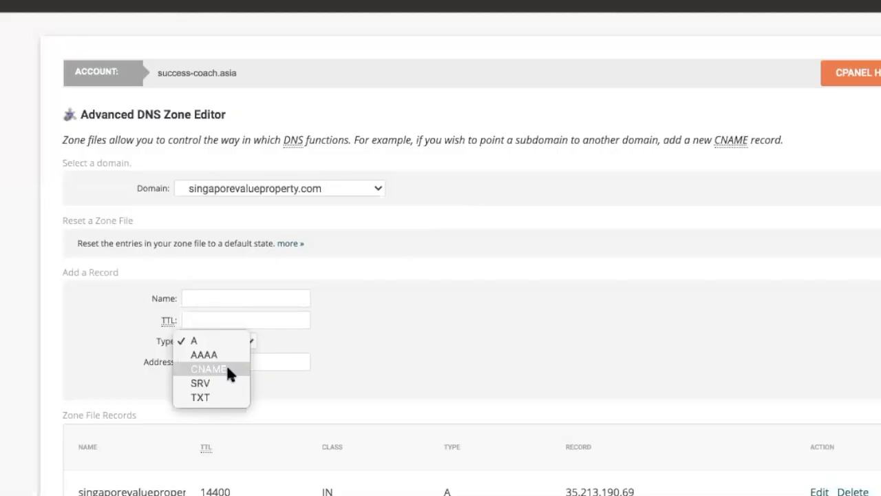
pyautogui.click(227, 364)
pyautogui.click(235, 299)
pyautogui.press('super+v')
pyautogui.press('Tab')
pyautogui.write('144')
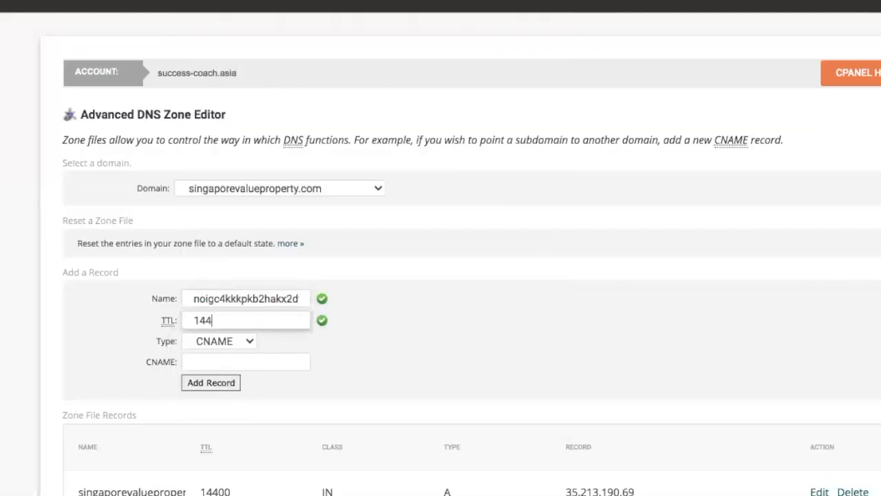
pyautogui.write('00')
pyautogui.press('Tab')
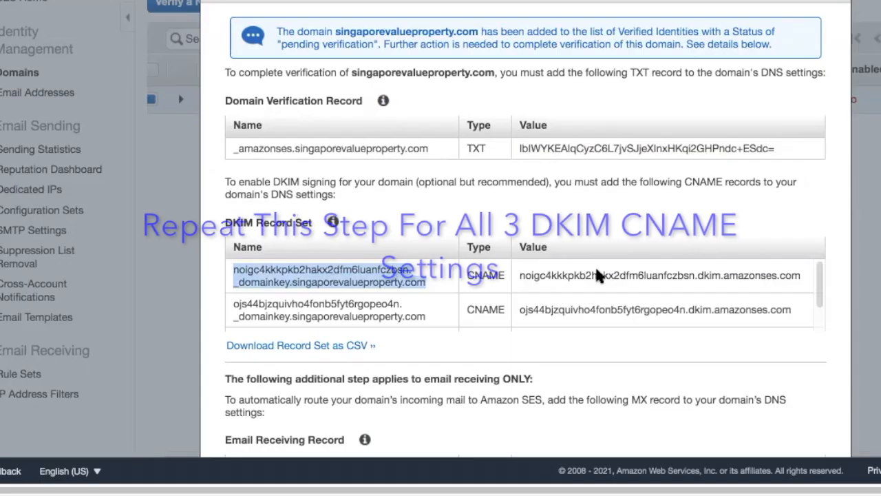
# Set its target to the first dkim.amazonses.com value and add the CNAME record.
pyautogui.moveTo(519, 276); pyautogui.dragTo(801, 275)
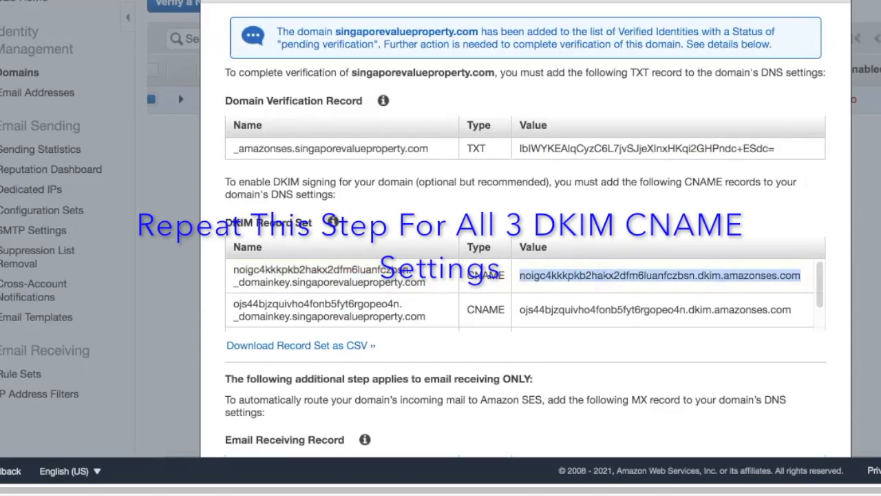
pyautogui.rightClick(661, 275)
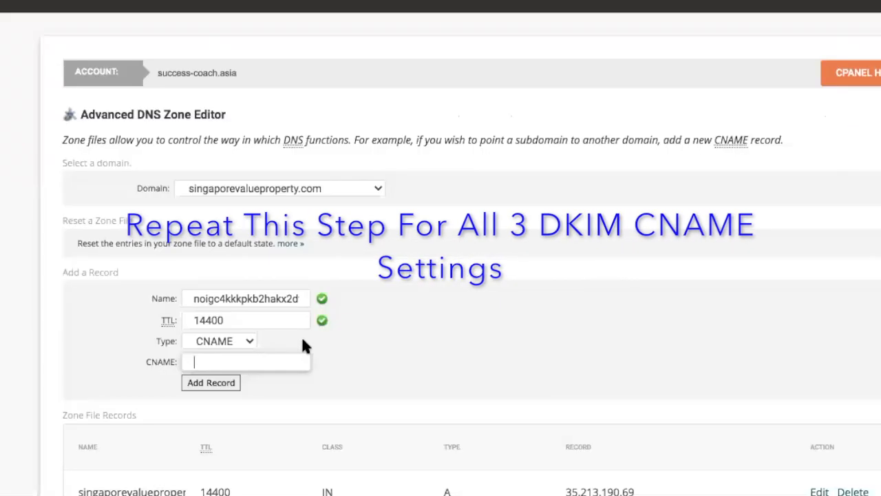
pyautogui.press('super+v')
pyautogui.click(211, 380)
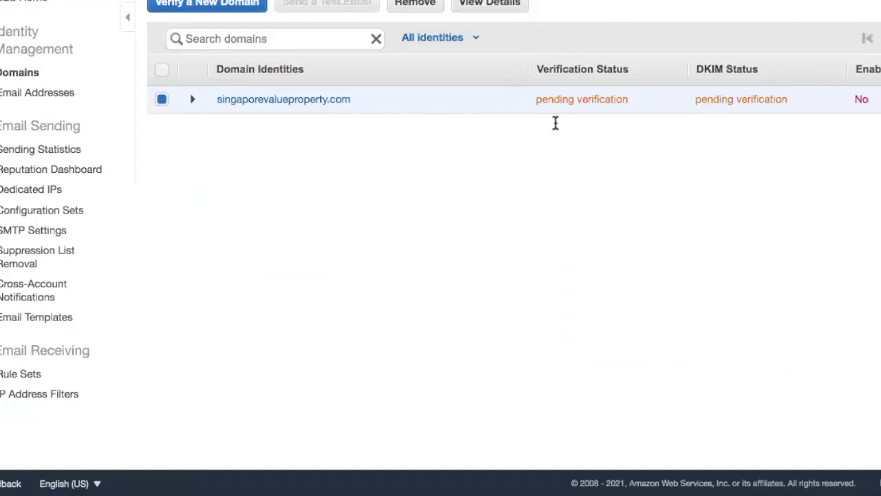
pyautogui.click(193, 100)
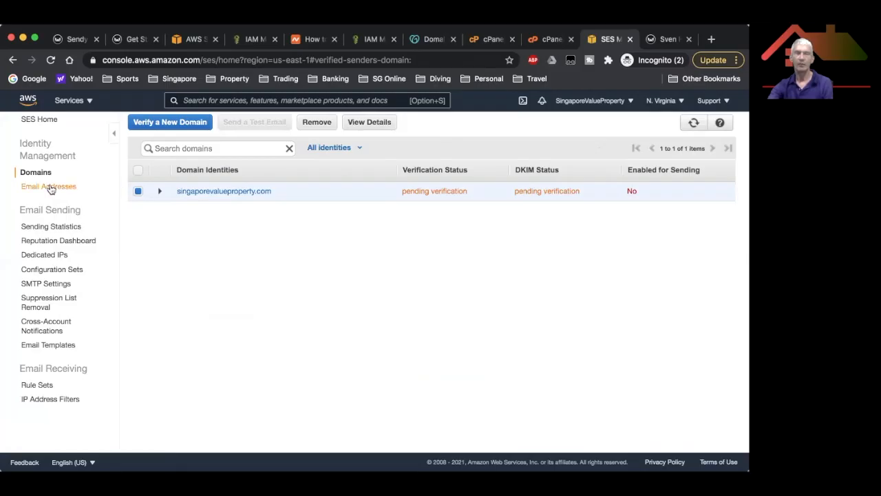
# Submit the domain's sender e-mail address for SES verification, then return to Sendy's New brand form.
pyautogui.click(48, 186)
pyautogui.click(200, 123)
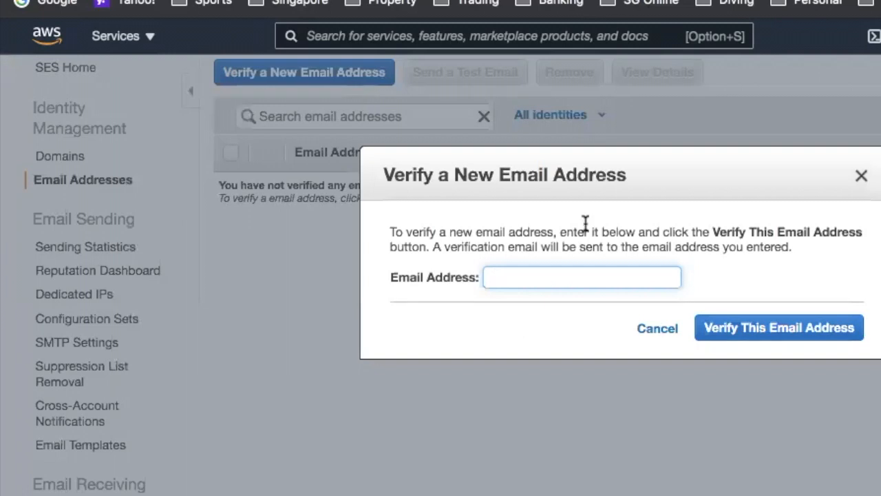
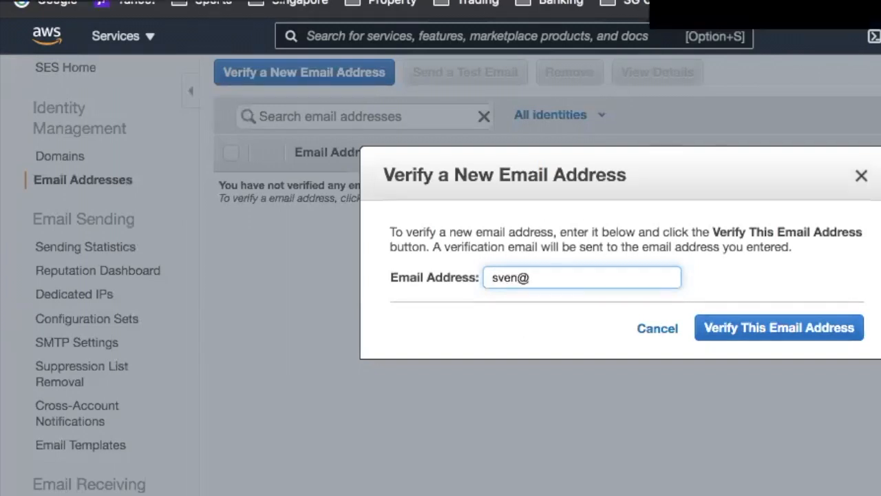
pyautogui.click(754, 331)
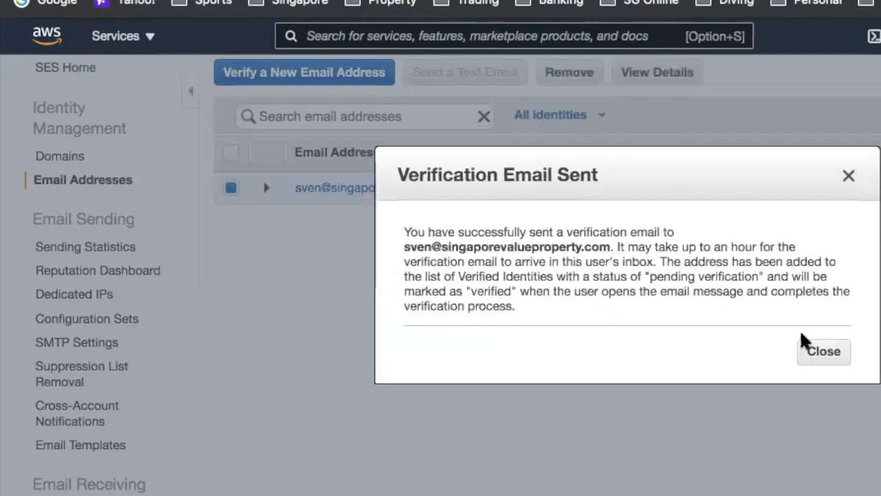
pyautogui.click(825, 355)
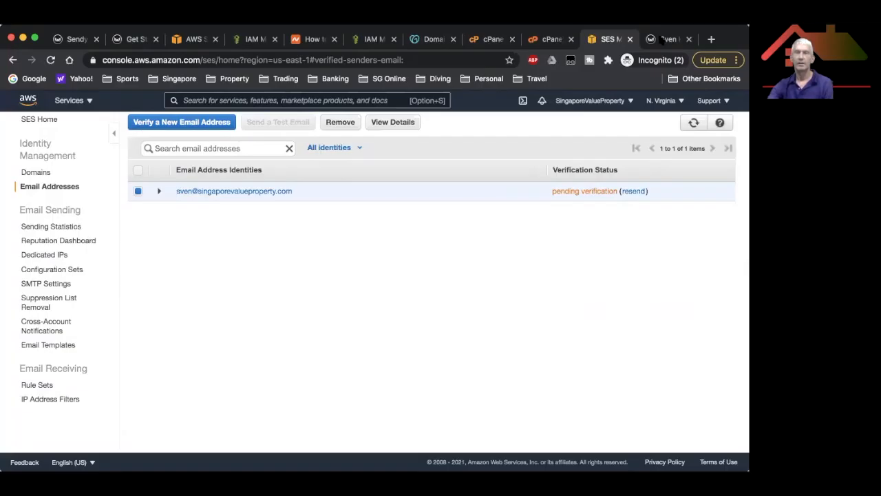
pyautogui.click(660, 40)
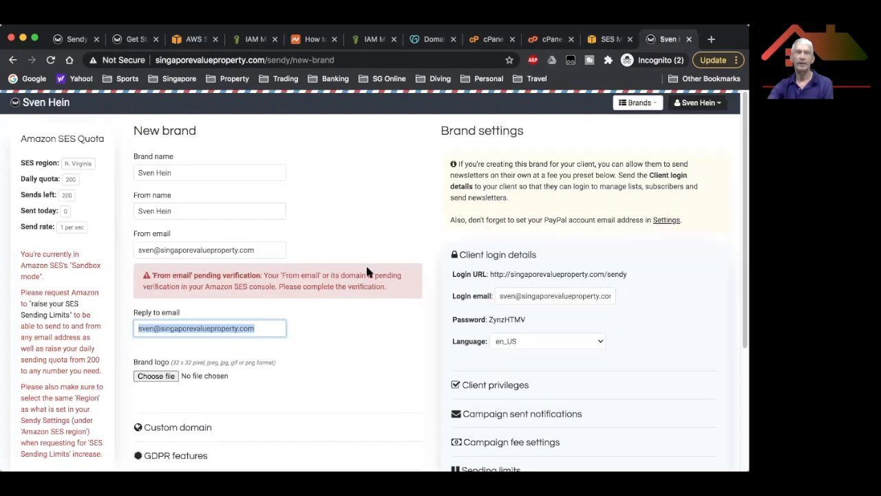
pyautogui.moveTo(490, 274); pyautogui.dragTo(627, 274)
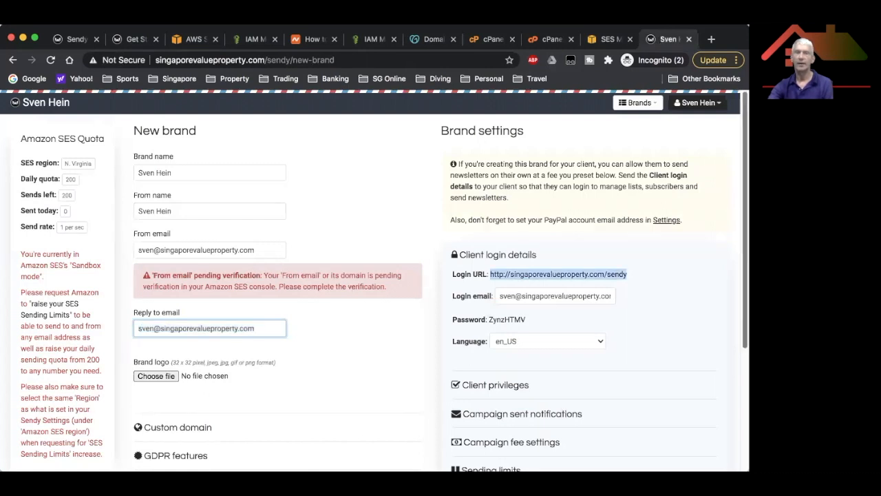
pyautogui.scroll(-1, 627, 274)
pyautogui.scroll(-2, 440, 289)
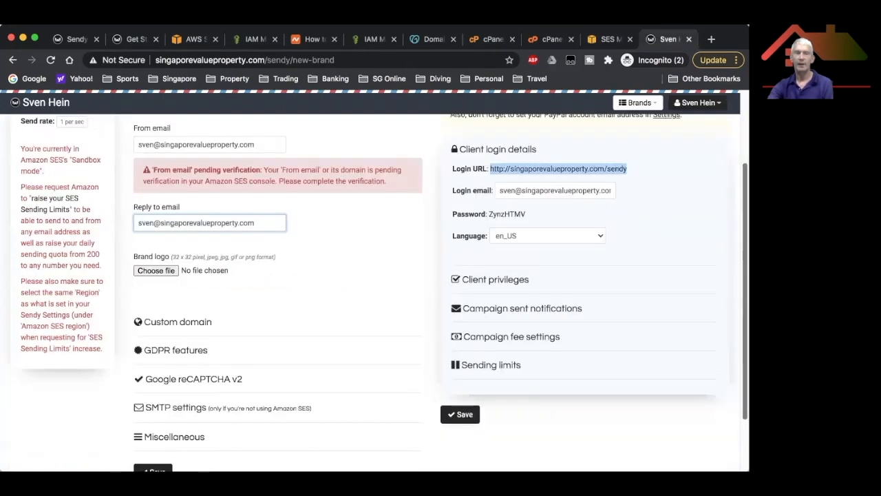
pyautogui.scroll(-1, 729, 285)
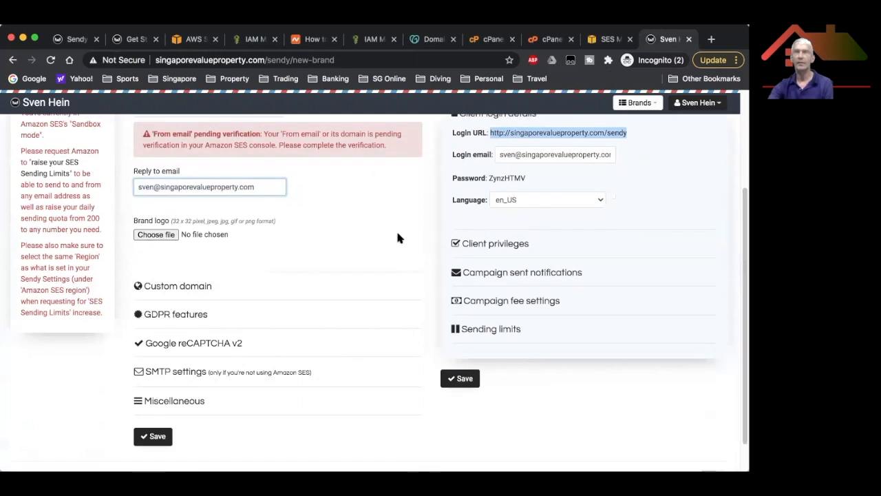